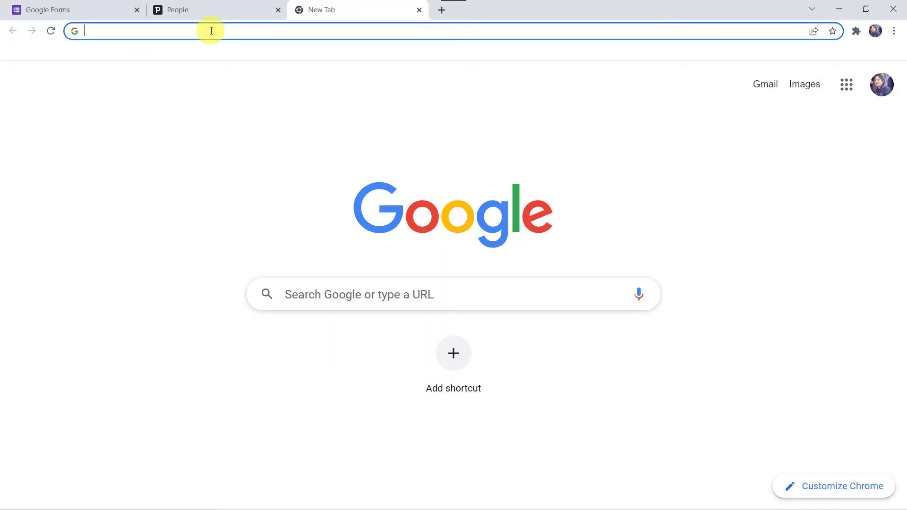
Go to pabbly.com, open the Pabbly Connect product page, sign in, and launch Pabbly Connect.
type("pabbly")
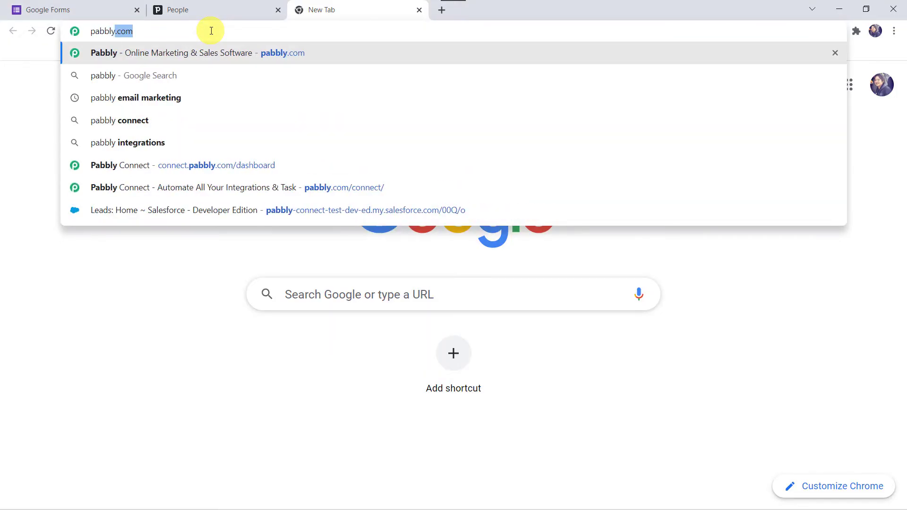
key("Return")
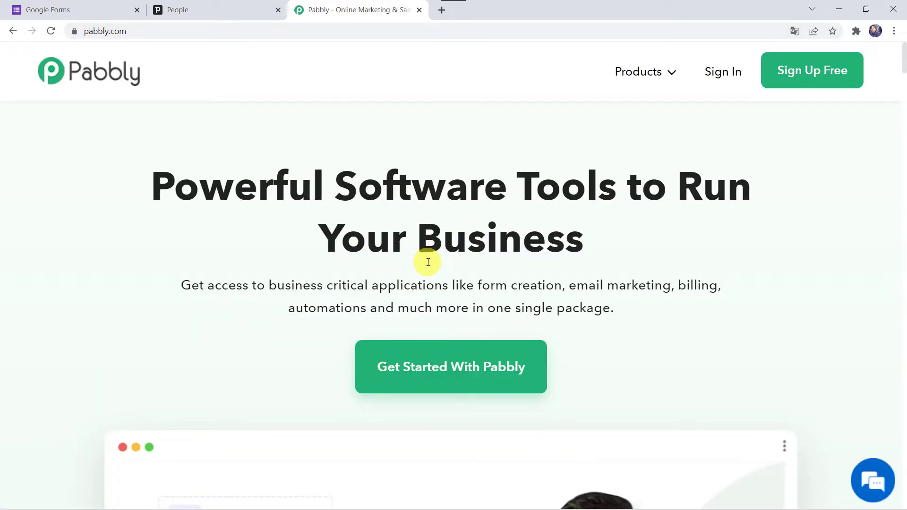
mouse_move(639, 71)
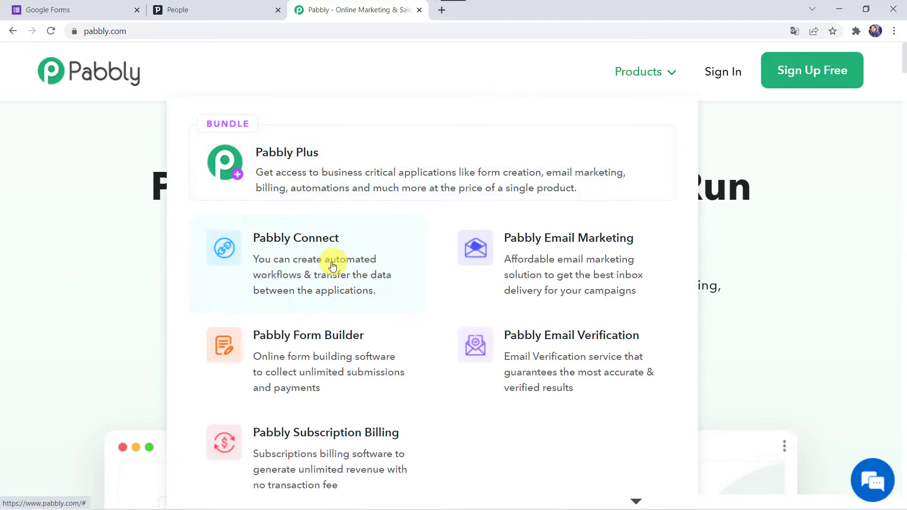
left_click(309, 258)
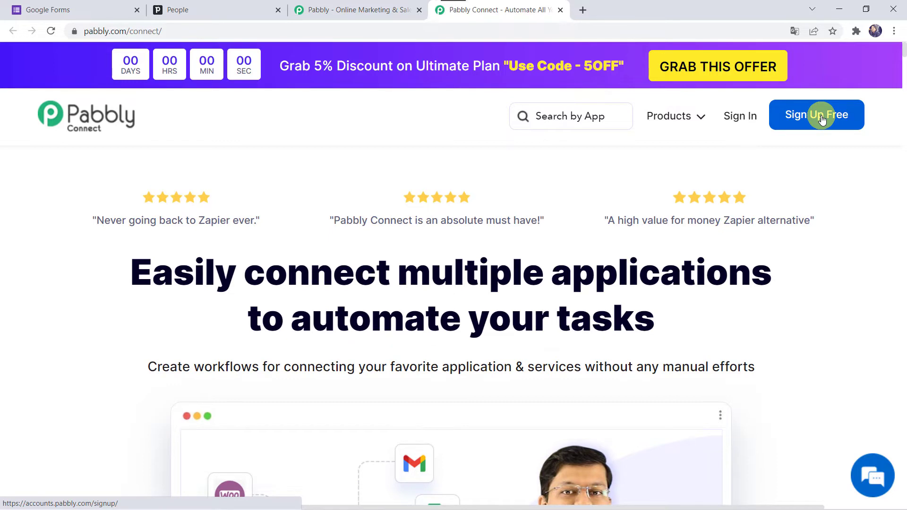
left_click(740, 118)
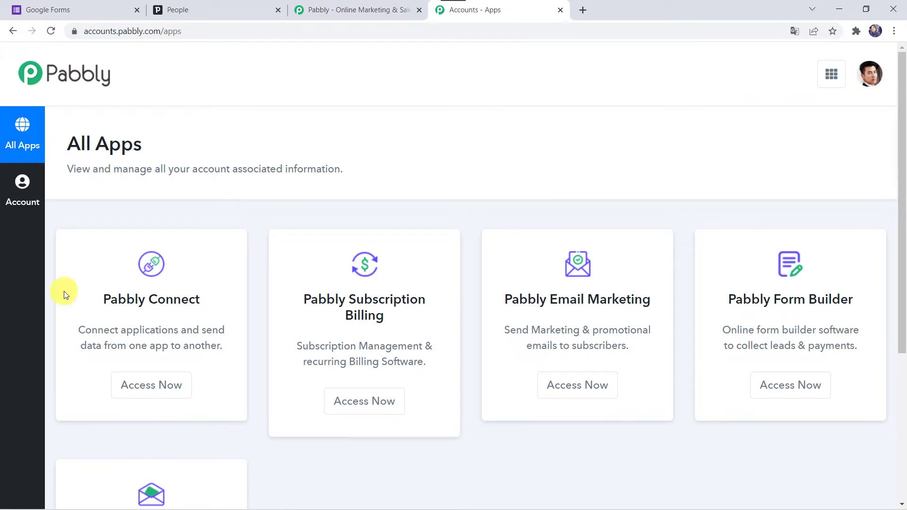
left_click(161, 389)
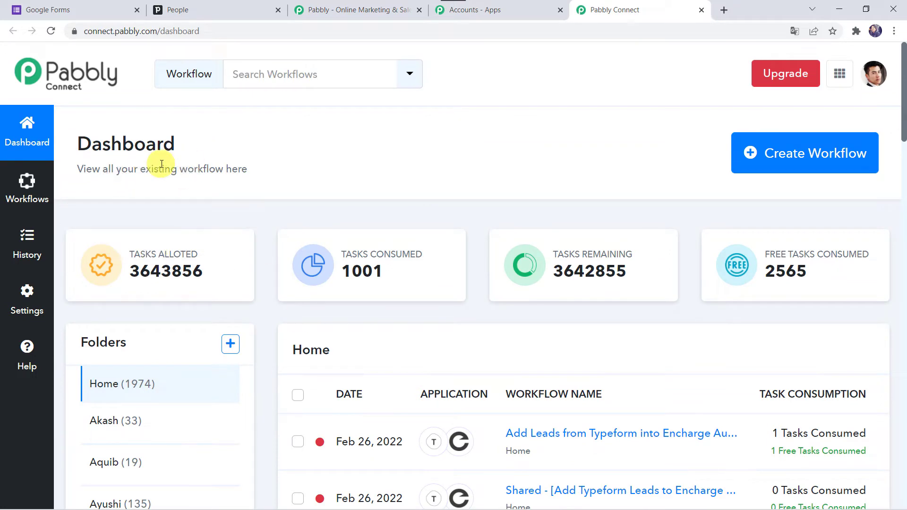
Start a new workflow, paste the name 'Google Forms Pipedrive CRM Integration', and create it.
scroll(576, 456, "down", 5)
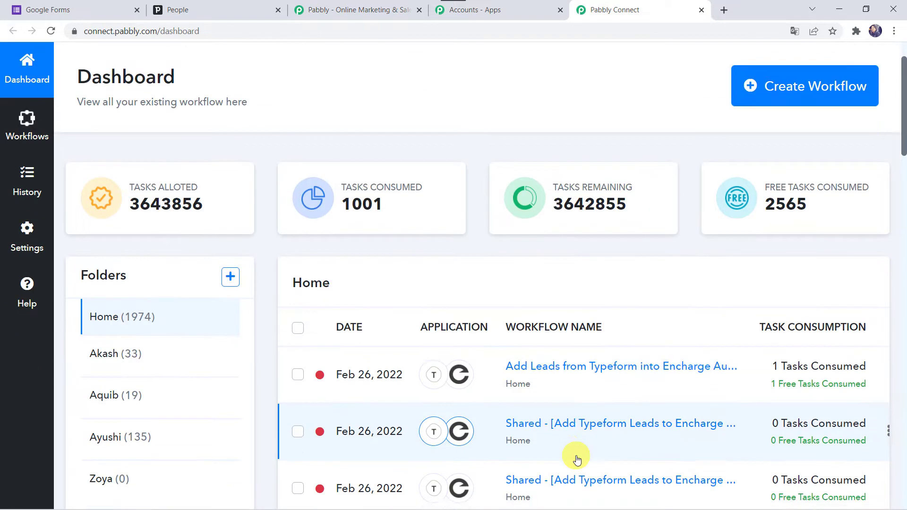
scroll(576, 455, "up", 5)
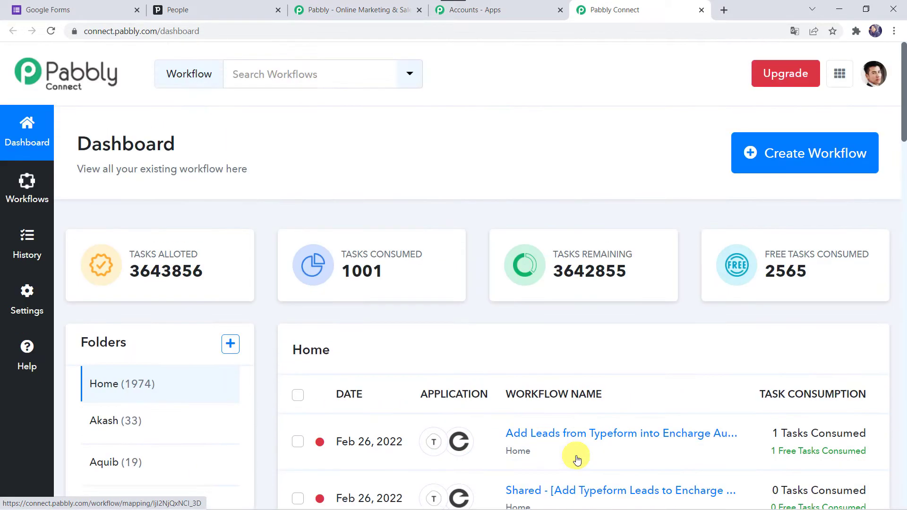
left_click(803, 158)
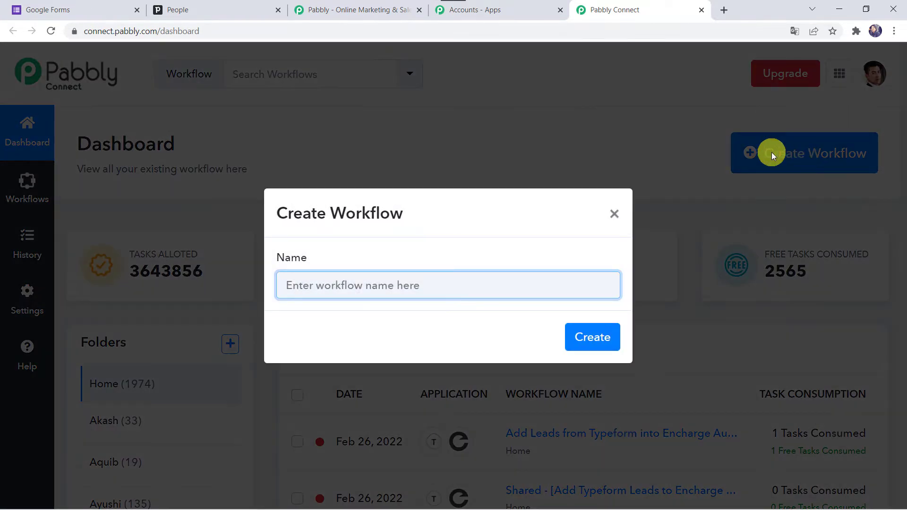
left_click(388, 286)
type("Google Forms Pipedrive CRM Integration")
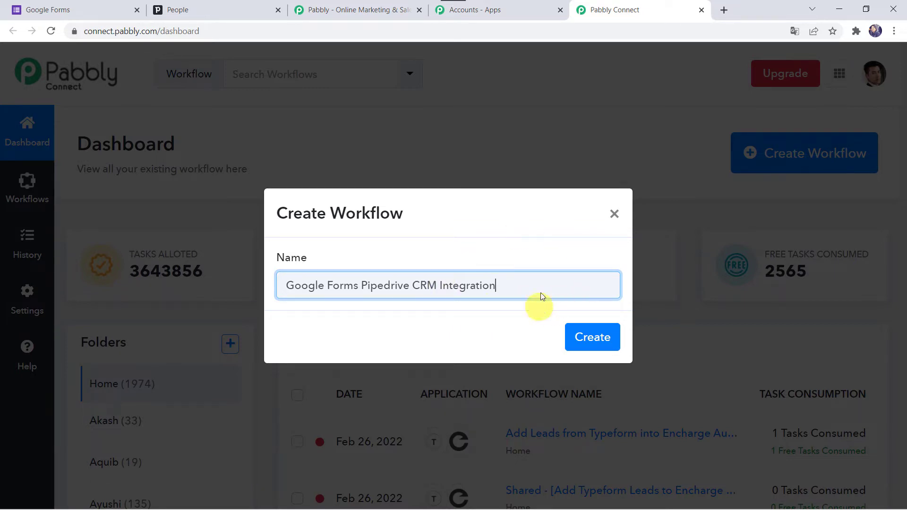
left_click(598, 339)
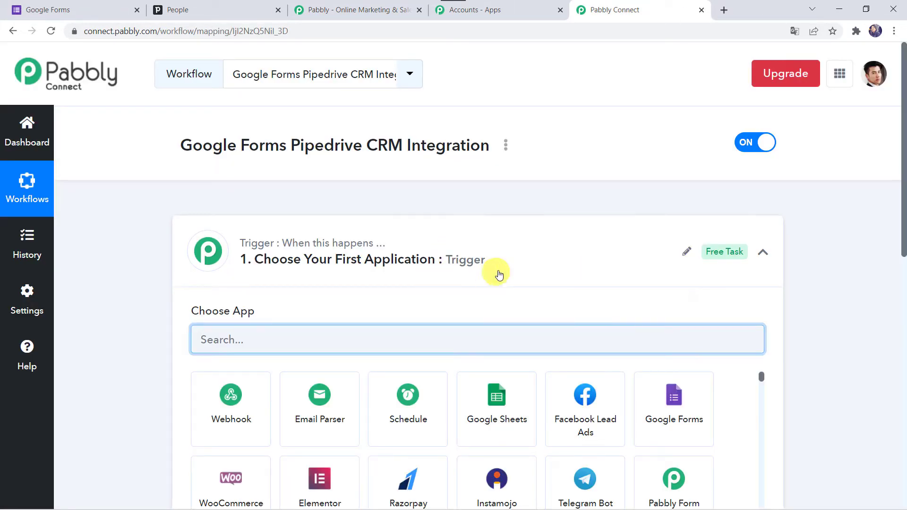
Search 'Goo' in the trigger step and pick Google Forms as the trigger app.
left_click(488, 268)
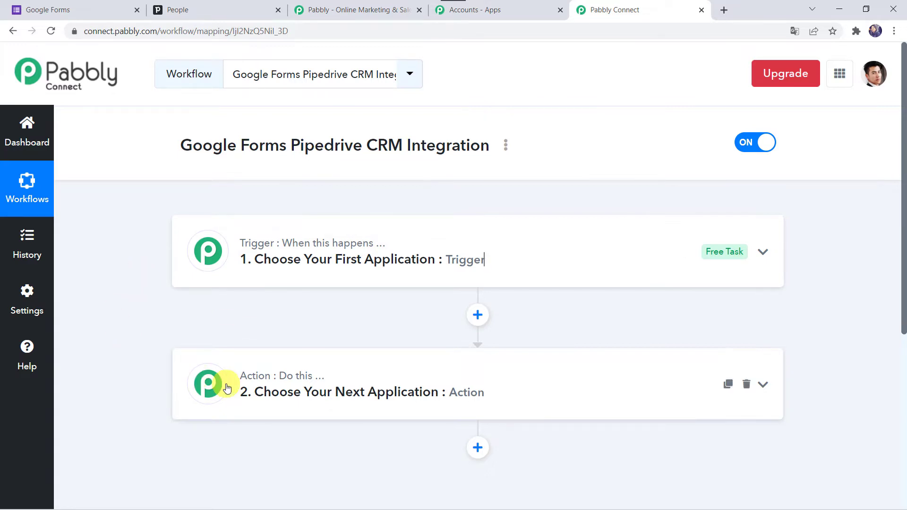
left_click(452, 260)
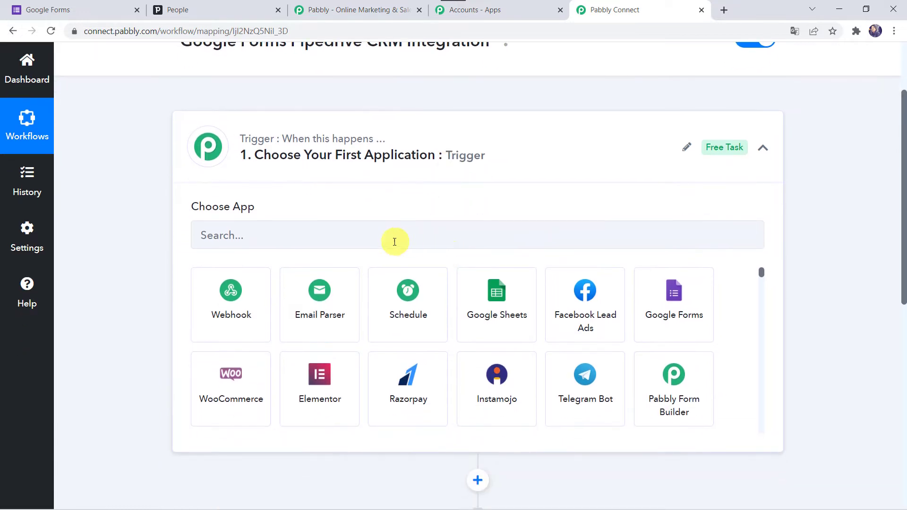
left_click(394, 241)
type("G")
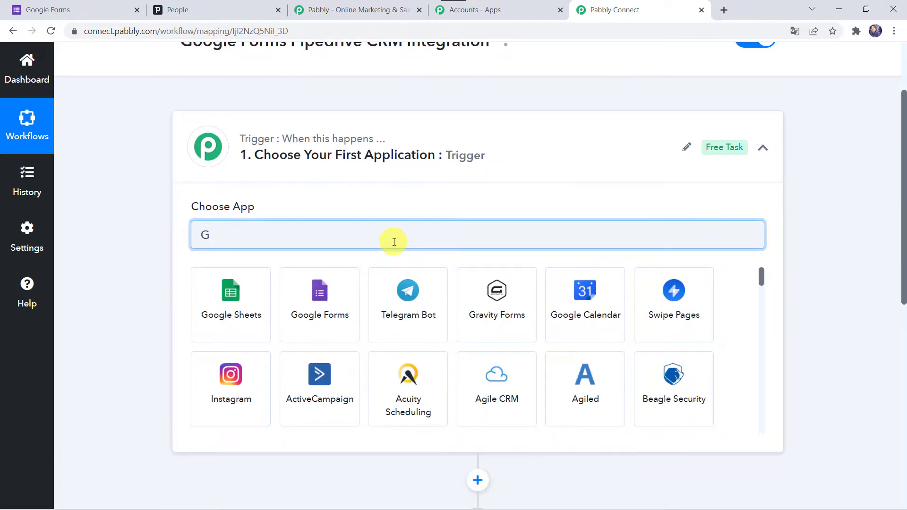
type("oo")
left_click(334, 311)
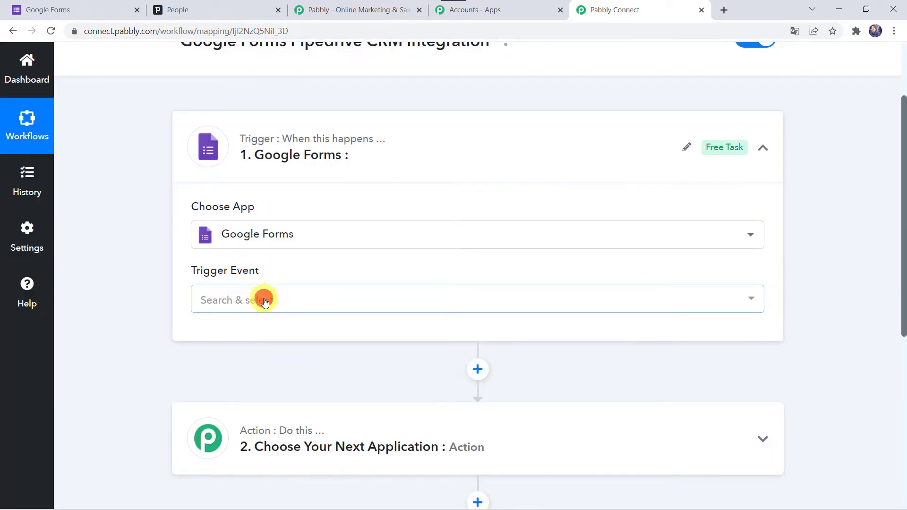
Set the trigger event to New Response Received and scroll to the webhook URL.
left_click(264, 302)
left_click(297, 372)
left_click(263, 361)
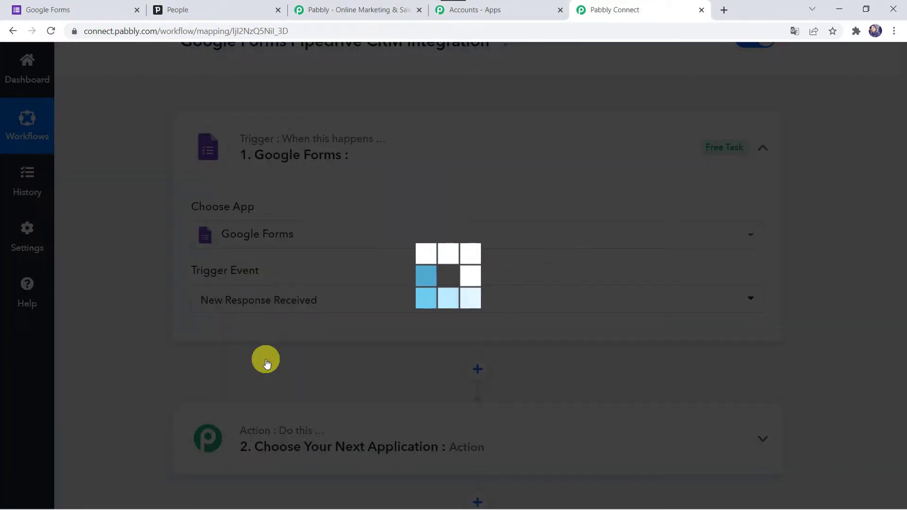
scroll(266, 363, "down", 3)
scroll(266, 362, "down", 1)
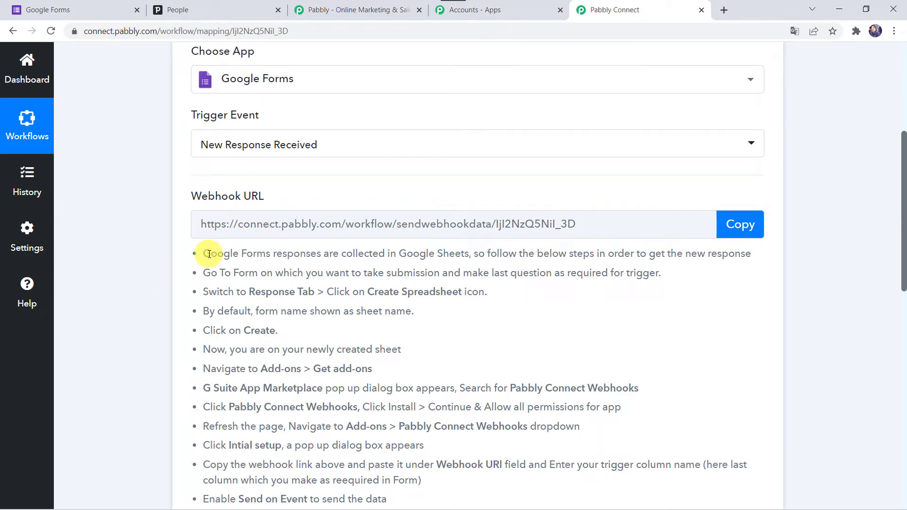
scroll(210, 255, "down", 2)
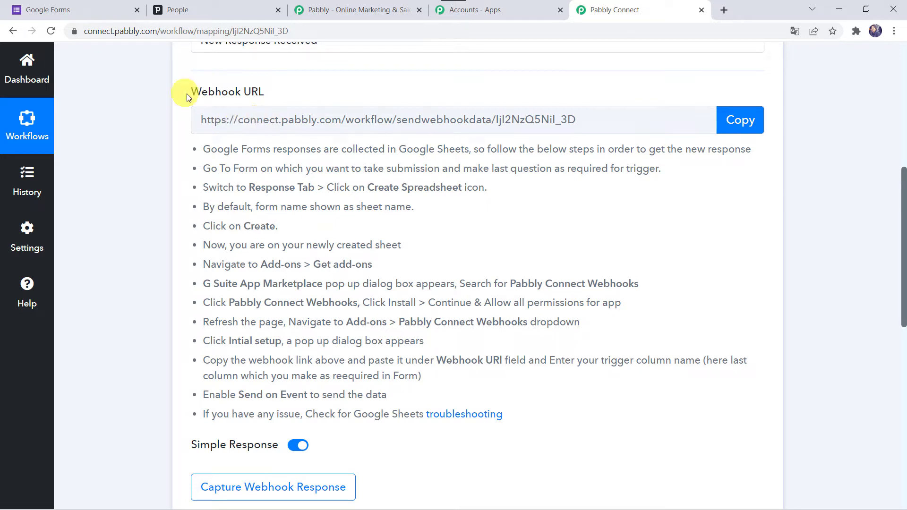
Switch to the Google Forms browser tab.
left_click(89, 11)
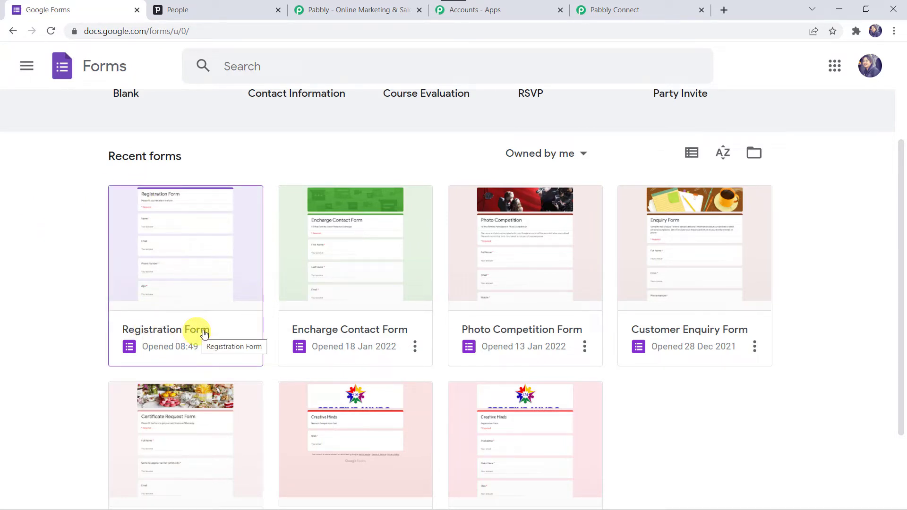
Open the Registration Form, view its 0 responses, and preview the live form.
left_click(192, 296)
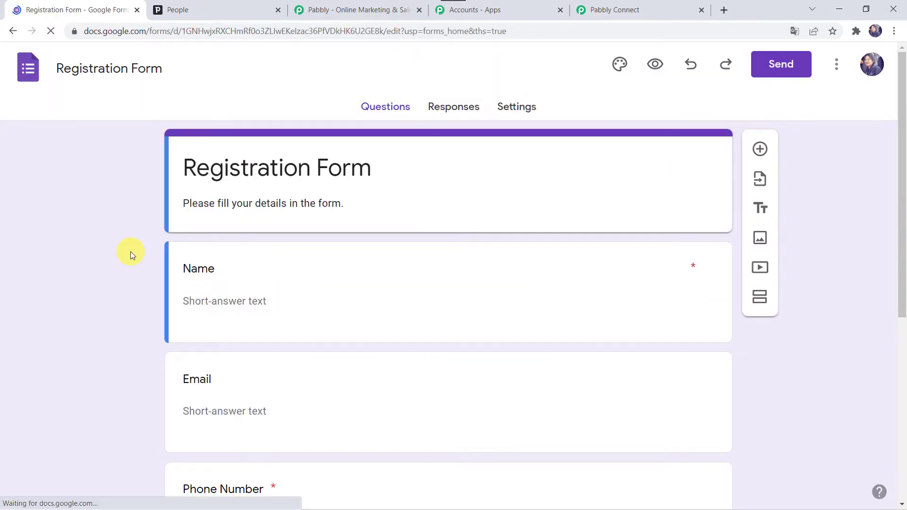
scroll(131, 254, "down", 1)
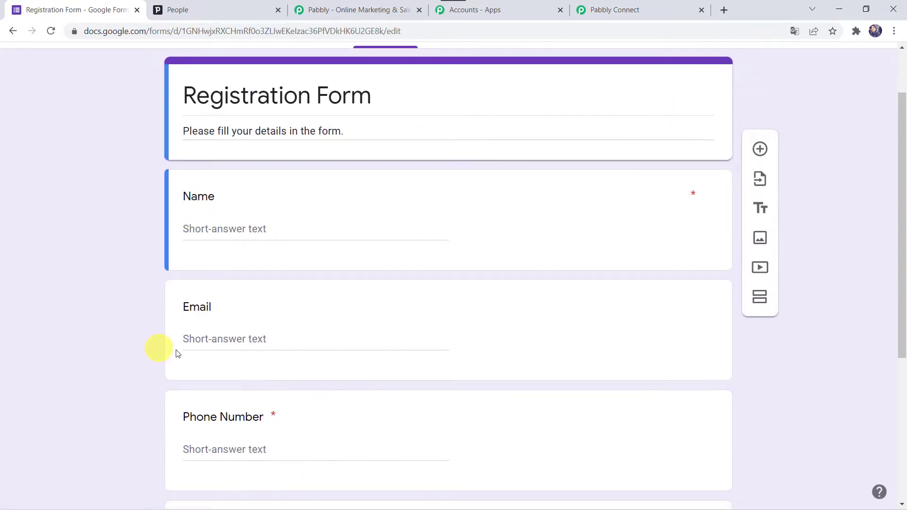
scroll(136, 352, "down", 3)
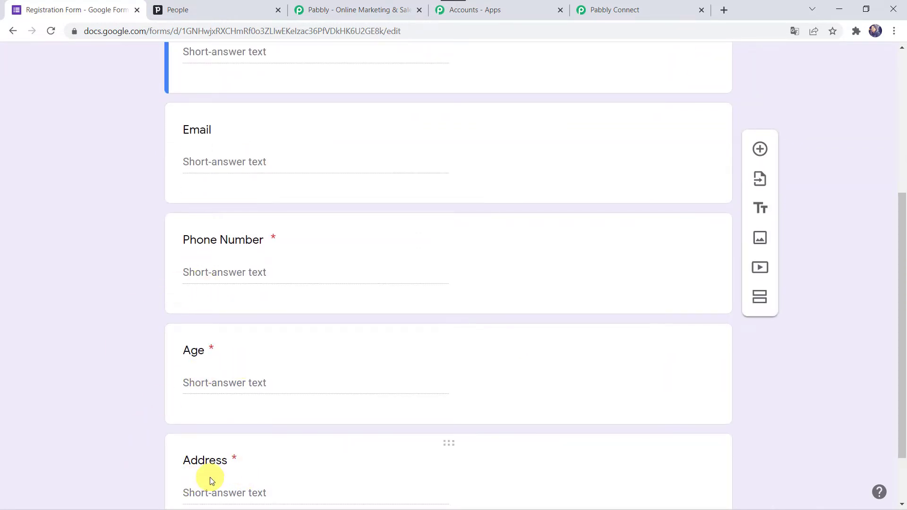
scroll(138, 437, "up", 1)
scroll(159, 362, "up", 4)
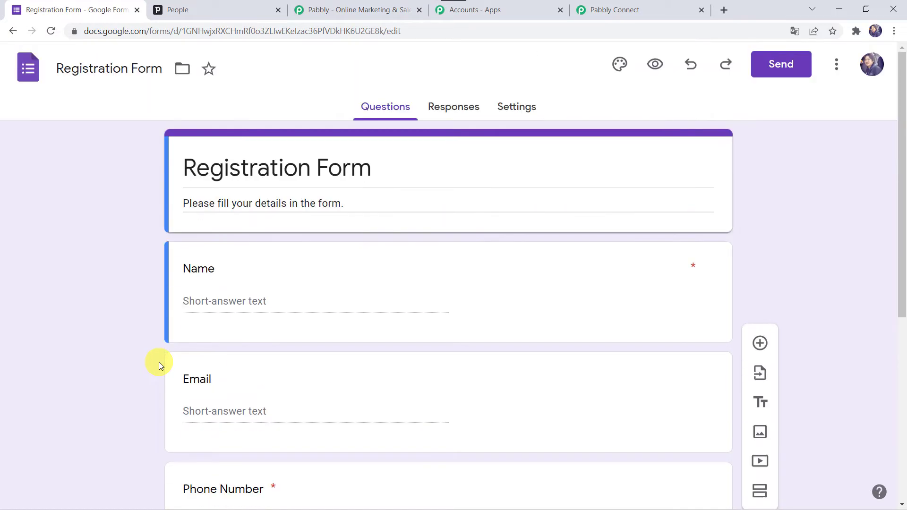
left_click(453, 102)
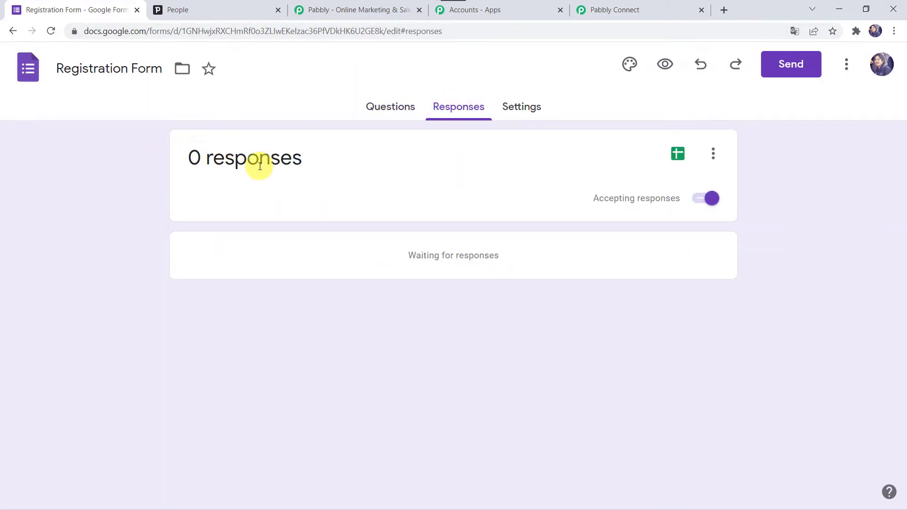
left_click(667, 66)
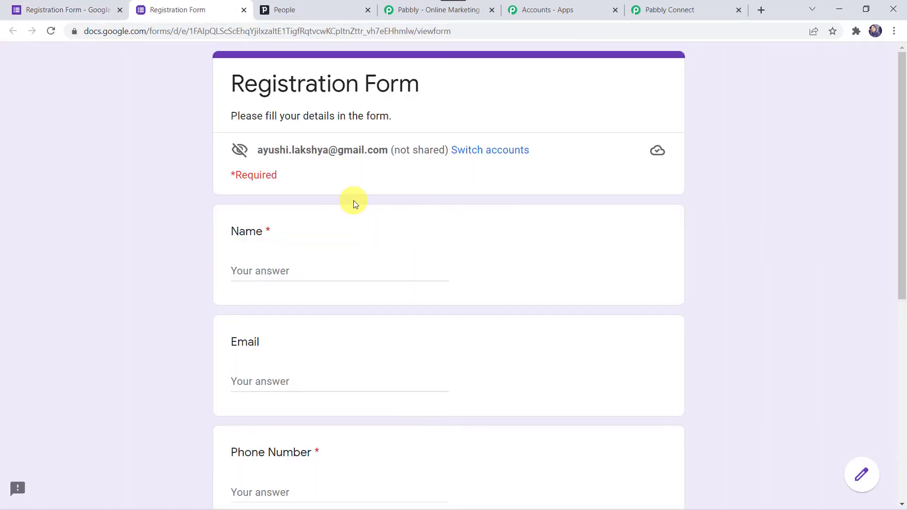
Fill in the registrant's name, e-mail address and phone number on the form.
scroll(151, 293, "down", 2)
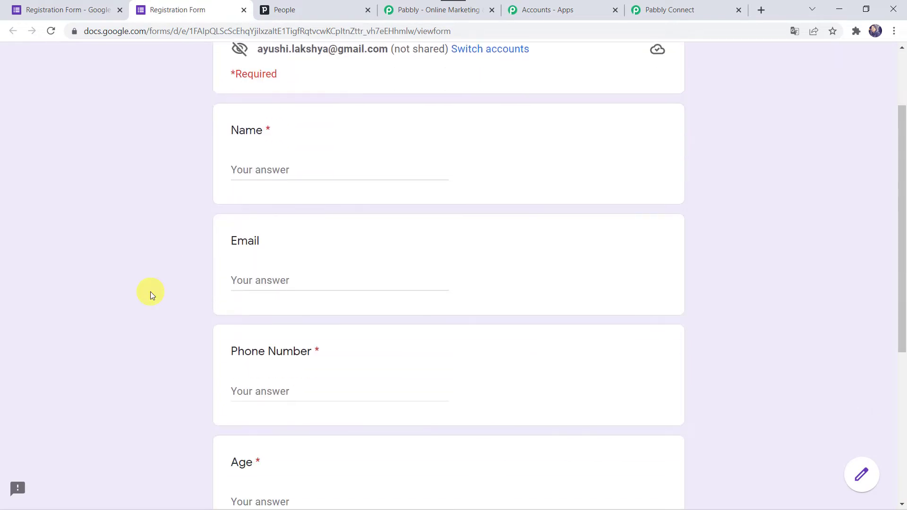
left_click(267, 164)
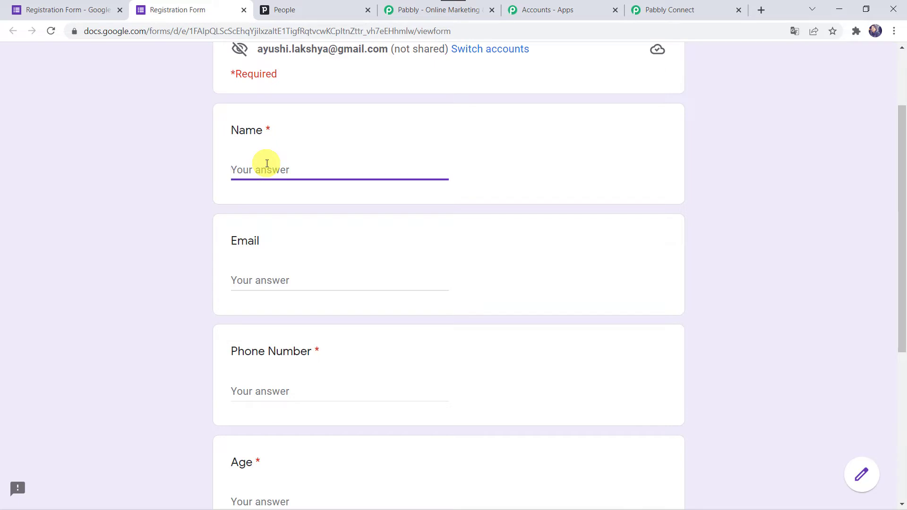
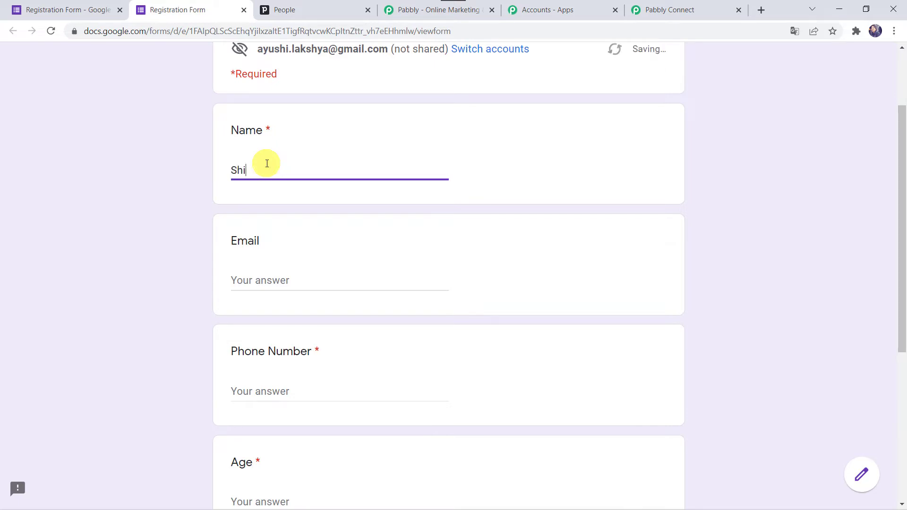
key("Tab")
key("Tab")
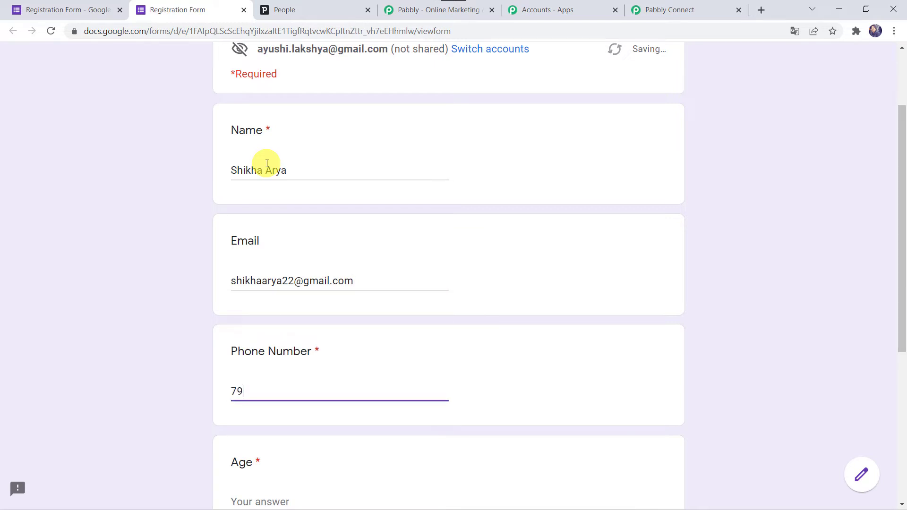
Enter age 25 and the registrant's postal address, then submit the form.
scroll(267, 164, "down", 4)
left_click(254, 310)
type("25")
left_click(253, 420)
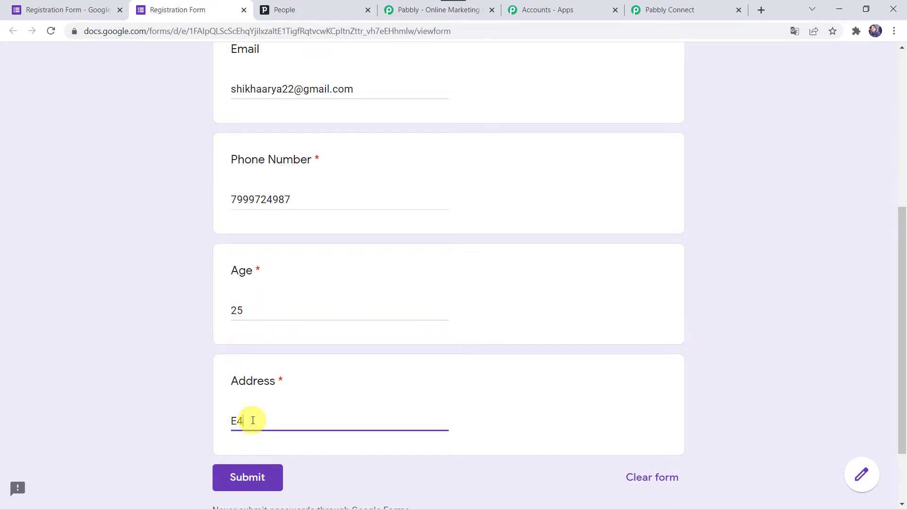
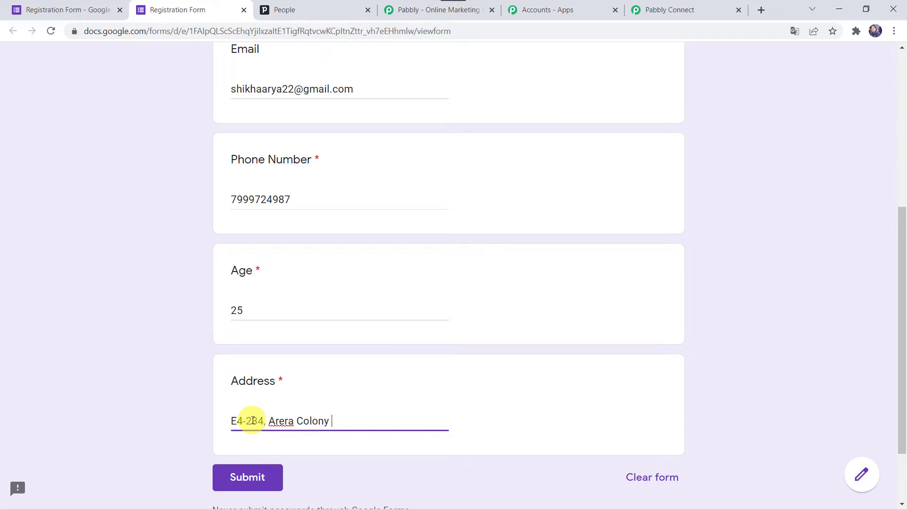
scroll(260, 359, "up", 6)
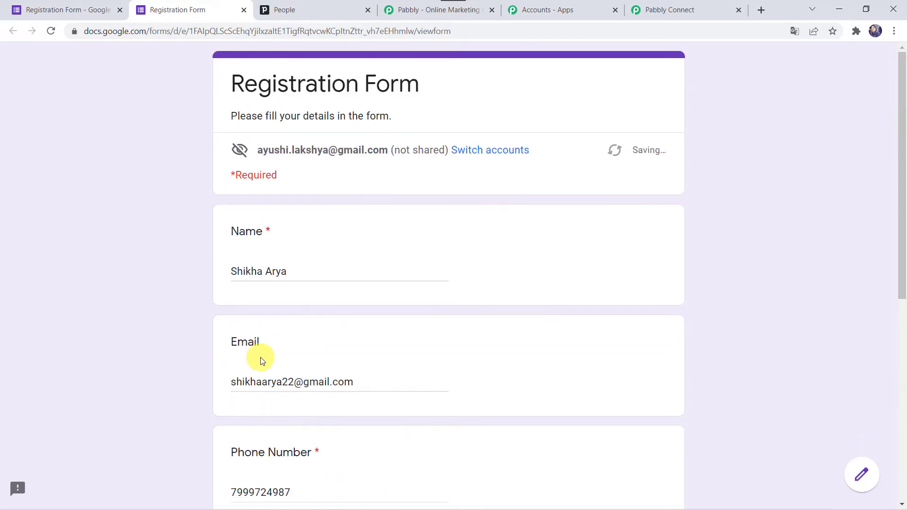
scroll(263, 360, "down", 7)
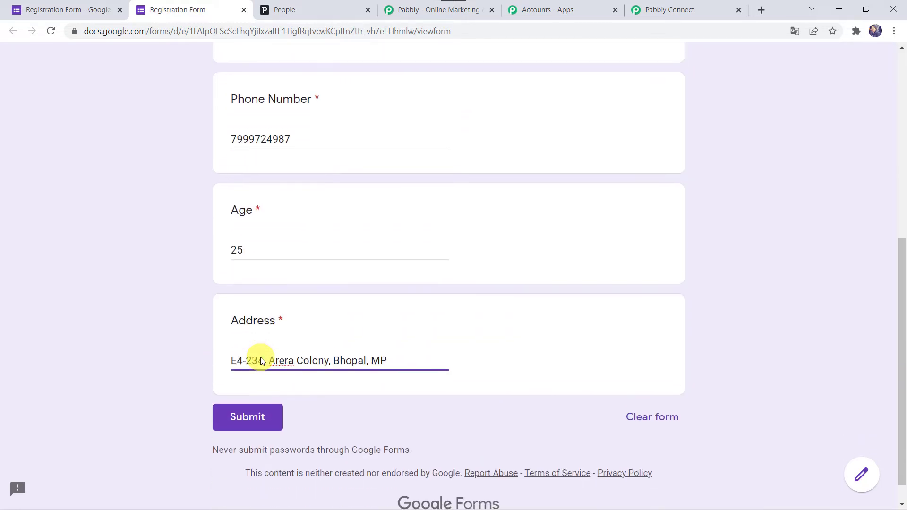
left_click(258, 415)
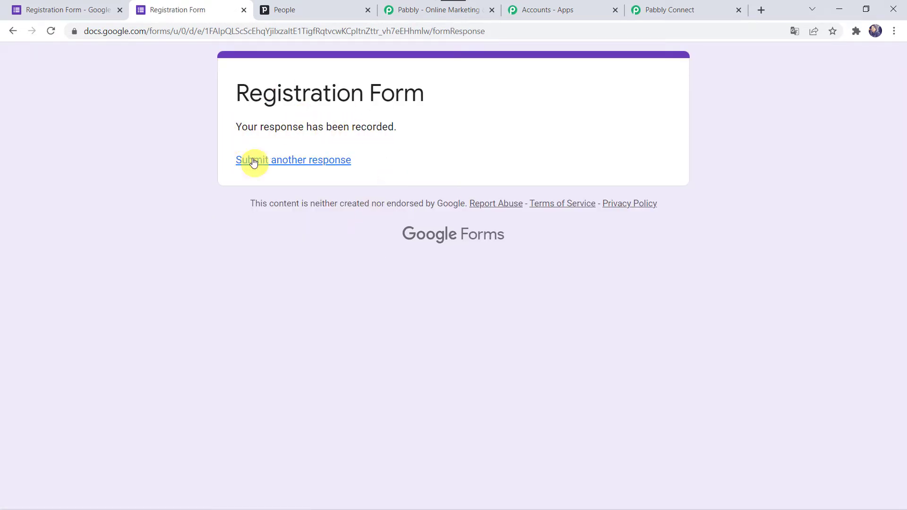
left_click(68, 9)
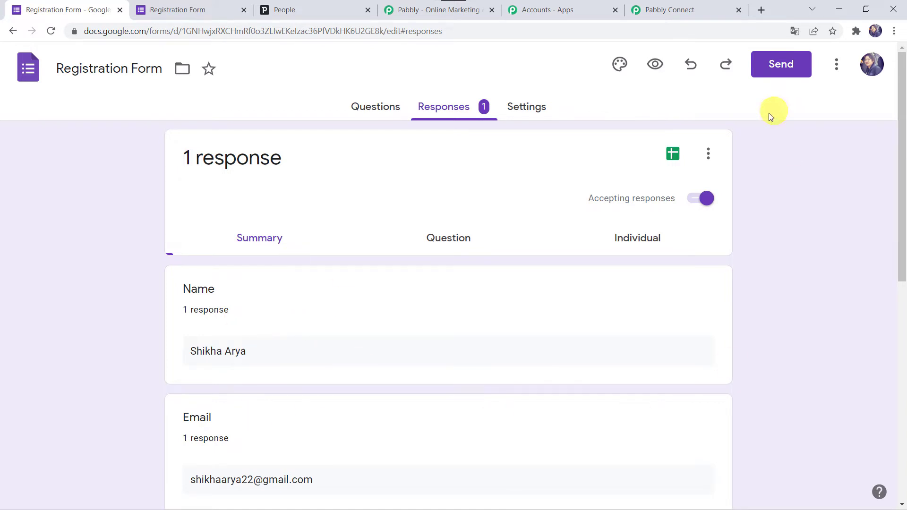
Set the response destination to a new Registration Form (Responses) sheet and open it.
left_click(709, 154)
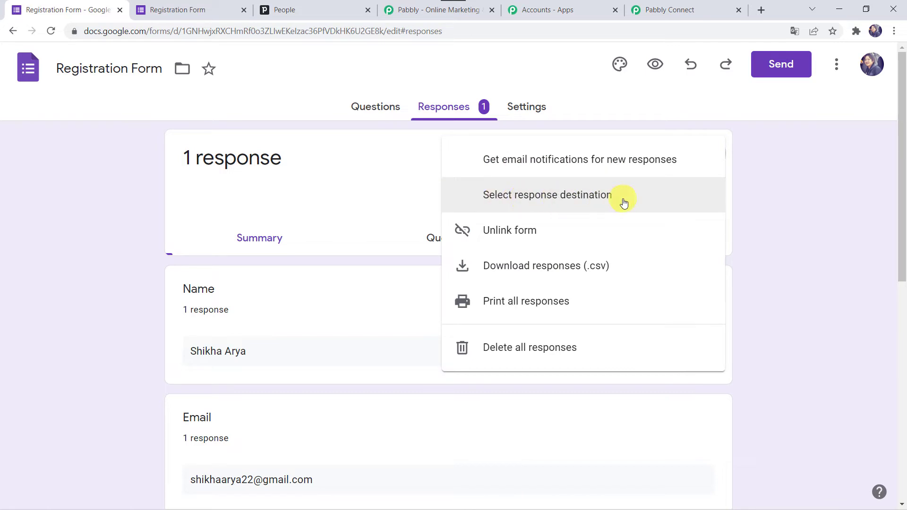
left_click(551, 193)
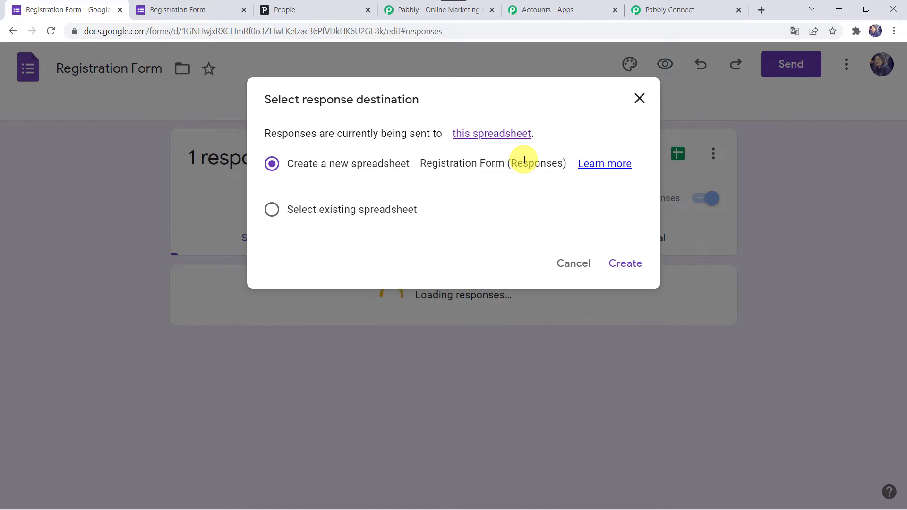
left_click(624, 267)
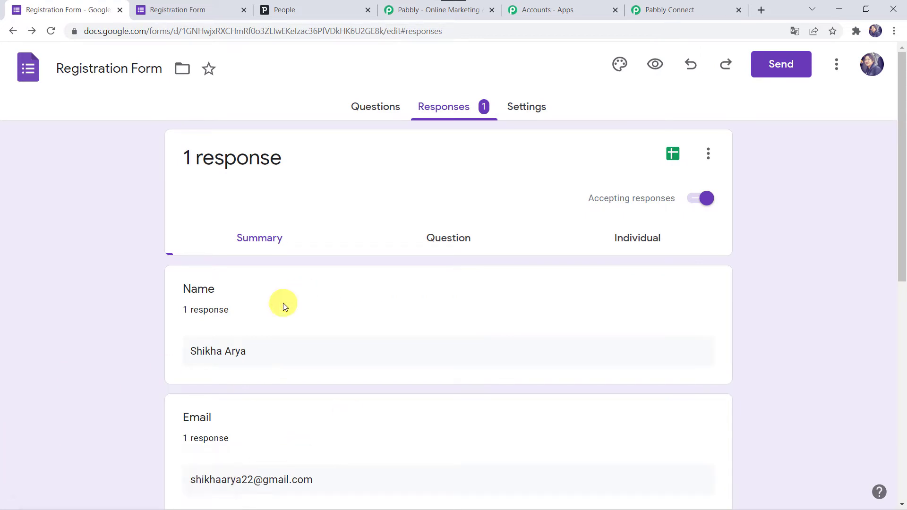
left_click(672, 155)
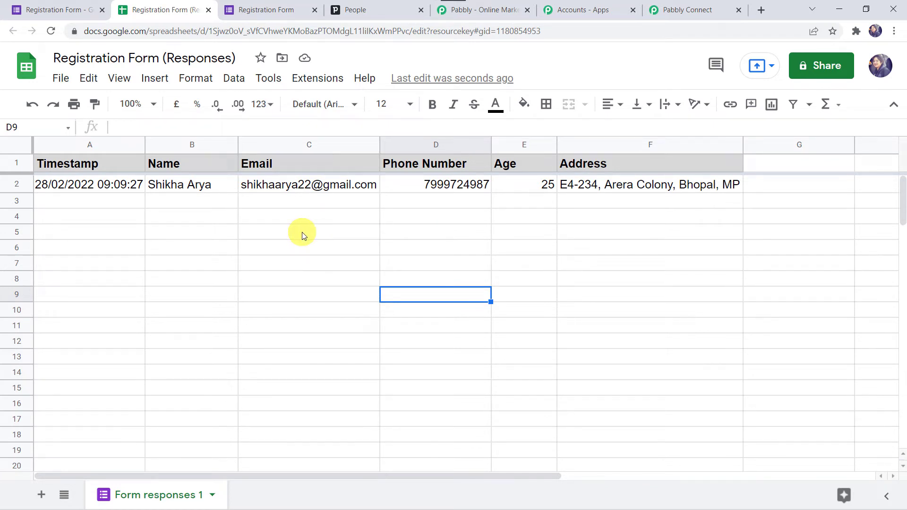
Bring up the Google Workspace Marketplace via Extensions > Add-ons > Get add-ons.
left_click(321, 79)
mouse_move(357, 113)
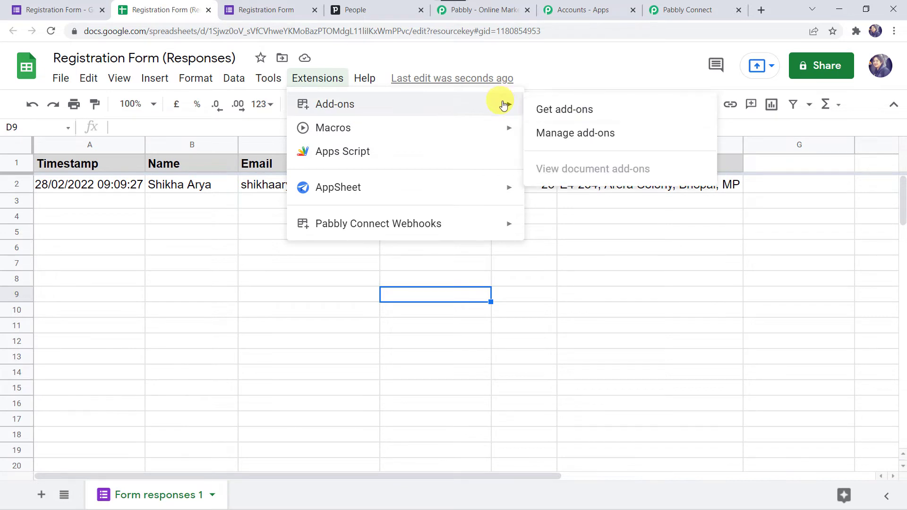
left_click(553, 107)
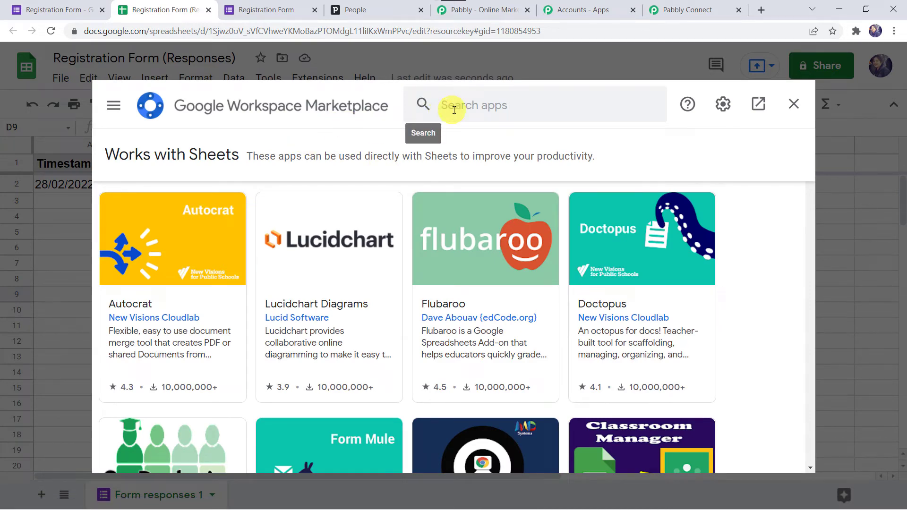
Search 'pabbl', confirm Pabbly Connect Webhooks shows Installed, and close the marketplace.
left_click(448, 110)
type("pabb")
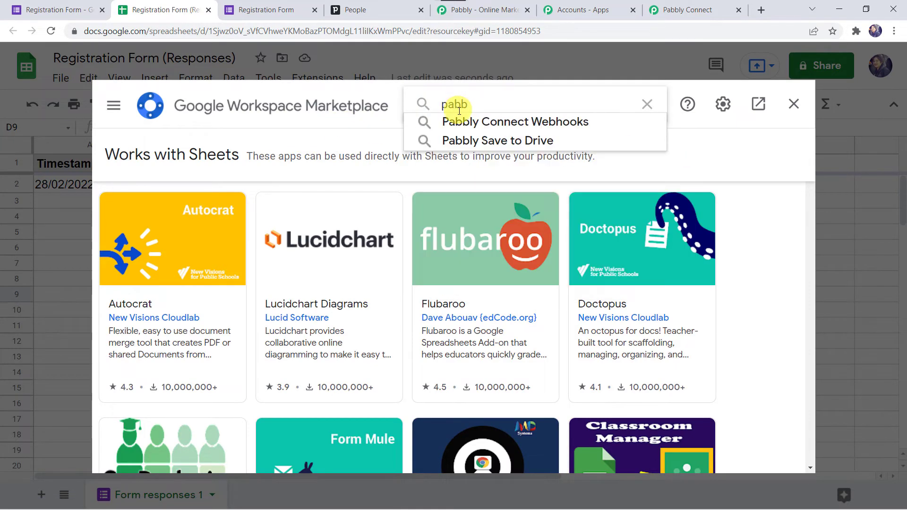
type("l")
left_click(460, 122)
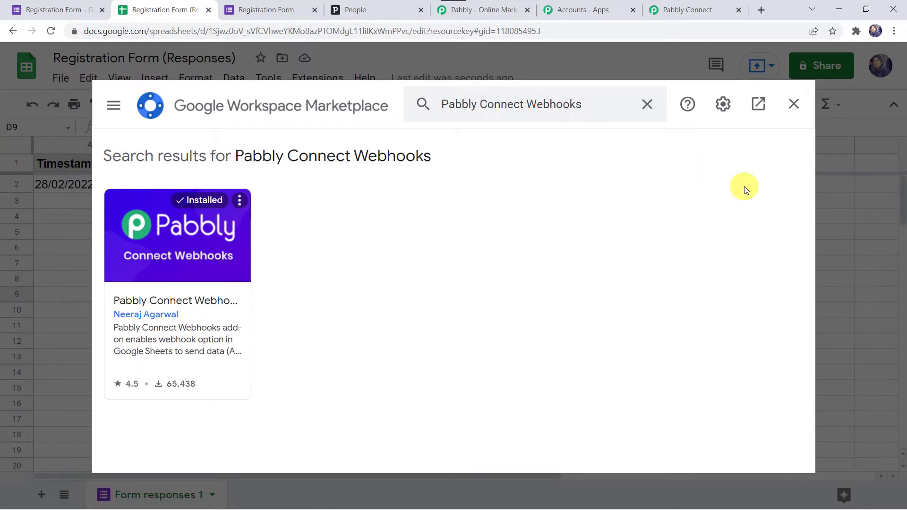
left_click(799, 111)
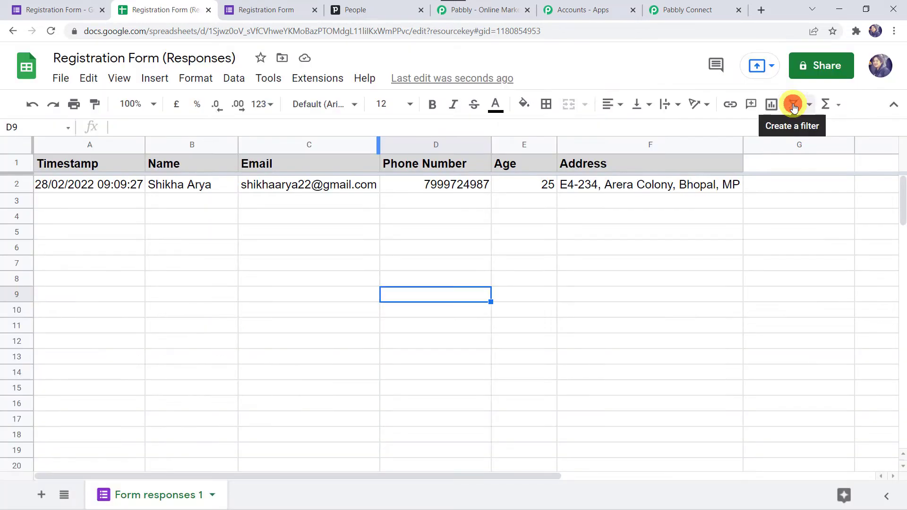
Reload the sheet and open Extensions > Pabbly Connect Webhooks > Initial Setup.
left_click(51, 32)
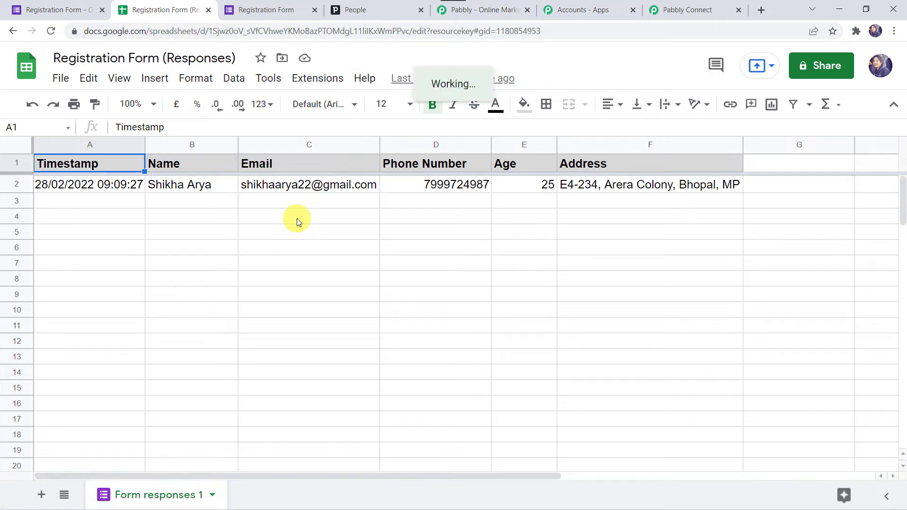
left_click(330, 80)
mouse_move(342, 230)
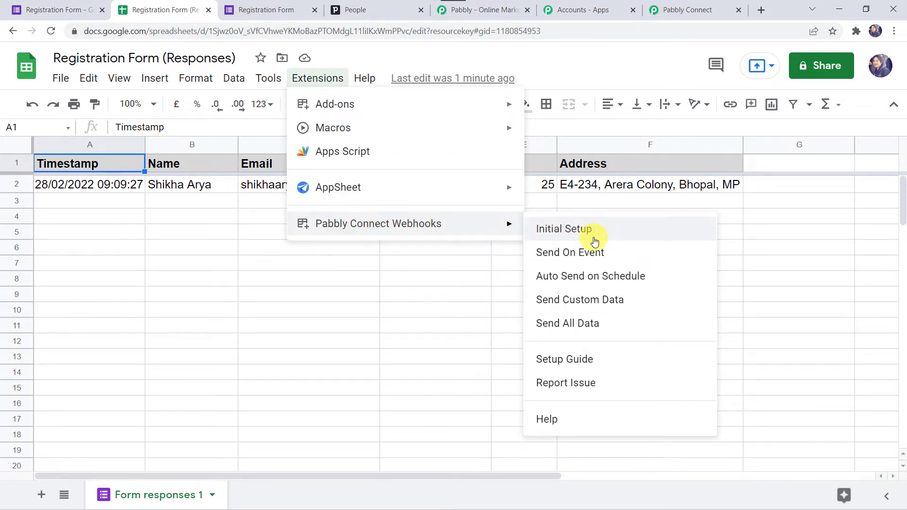
left_click(579, 231)
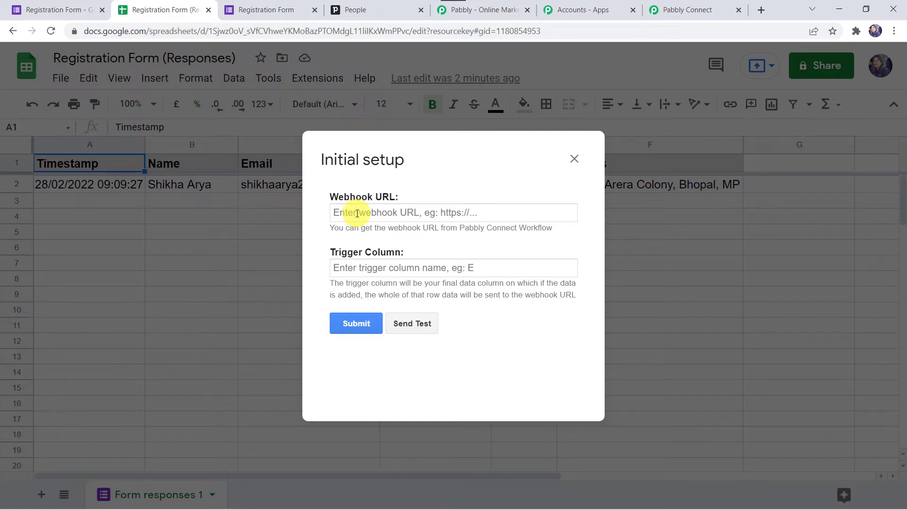
Paste the Pabbly Connect workflow's webhook URL into the add-on's Webhook URL field.
left_click(680, 9)
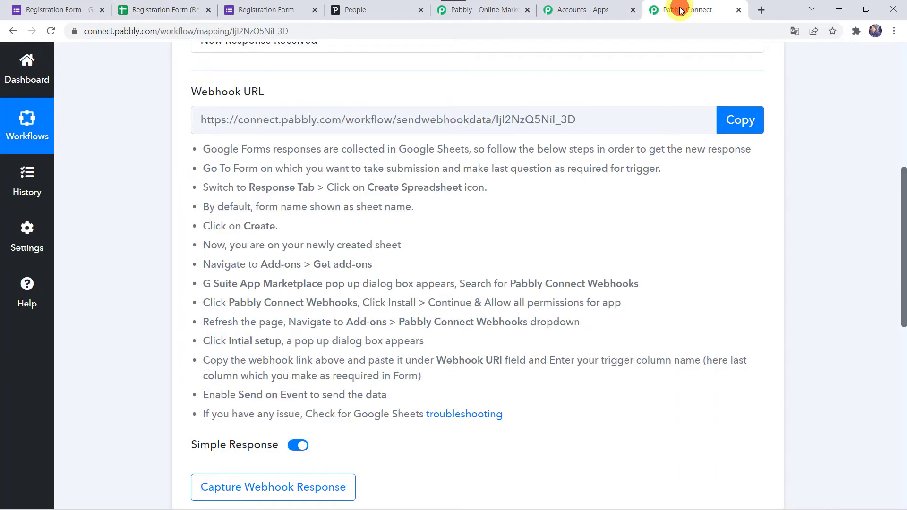
scroll(448, 135, "up", 2)
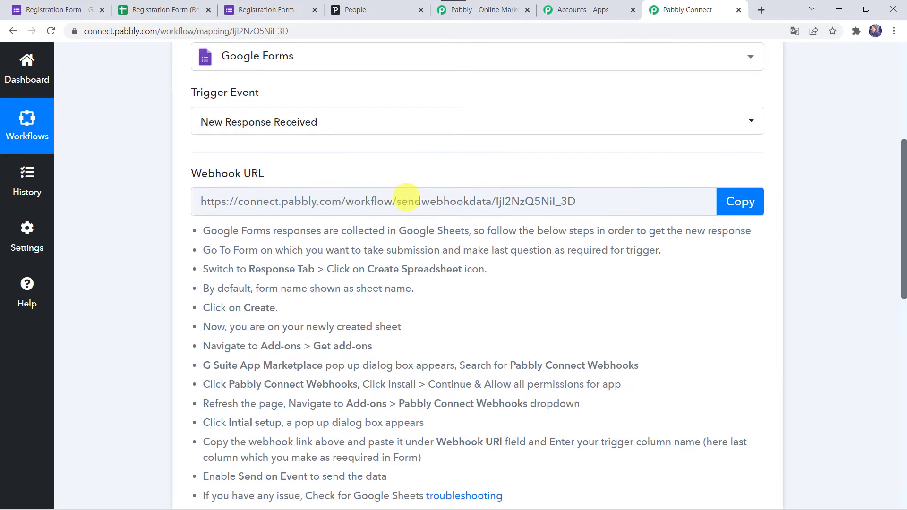
left_click(740, 198)
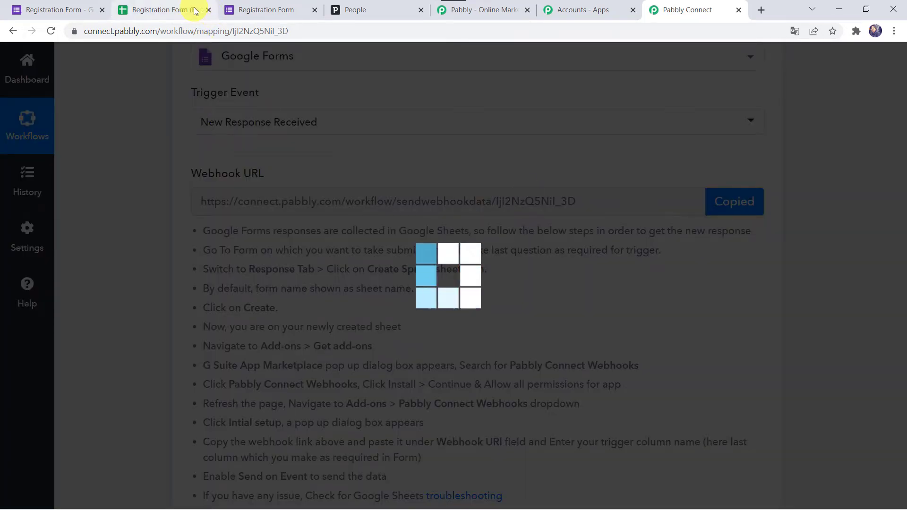
left_click(191, 9)
left_click(389, 215)
right_click(390, 215)
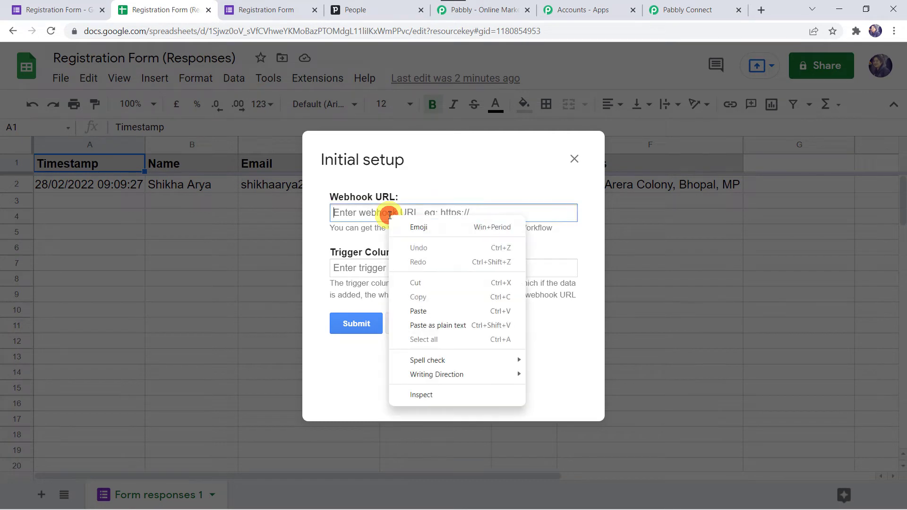
left_click(412, 309)
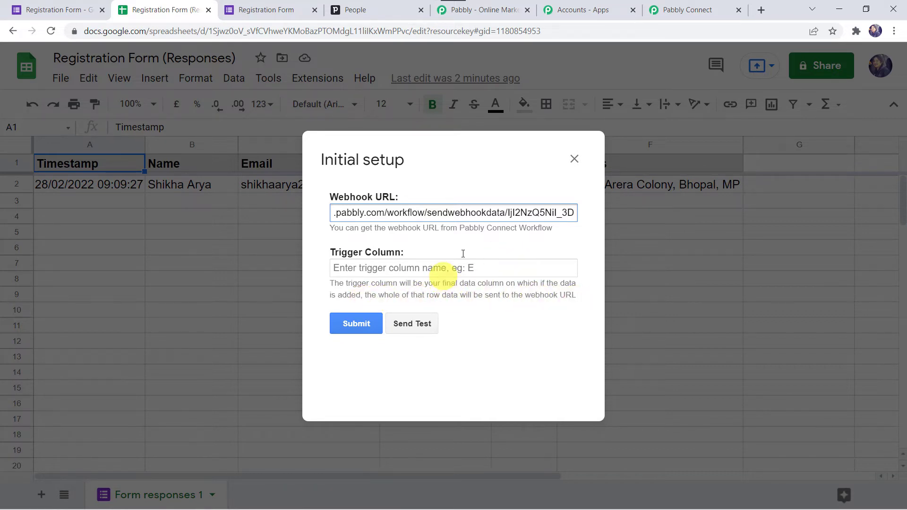
Set Trigger Column to F, send test data to the webhook, and submit the setup.
left_click_drag(384, 157, 358, 241)
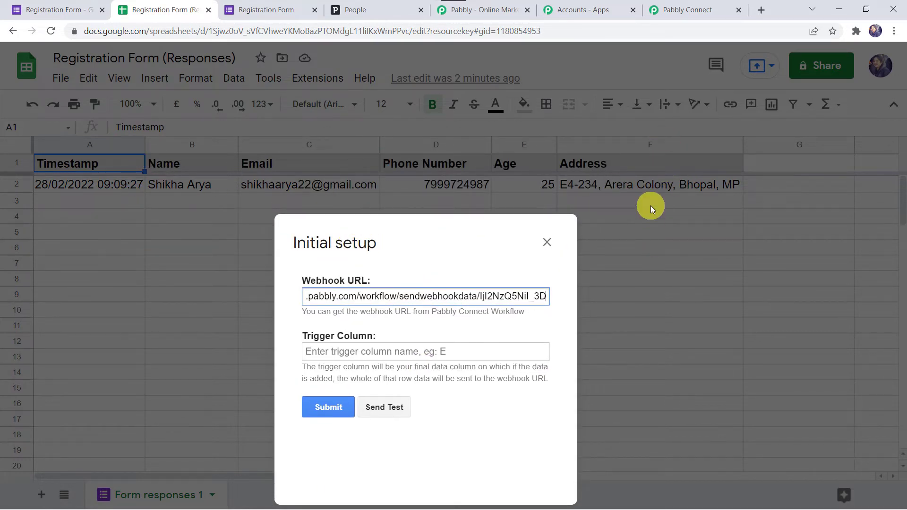
left_click(326, 350)
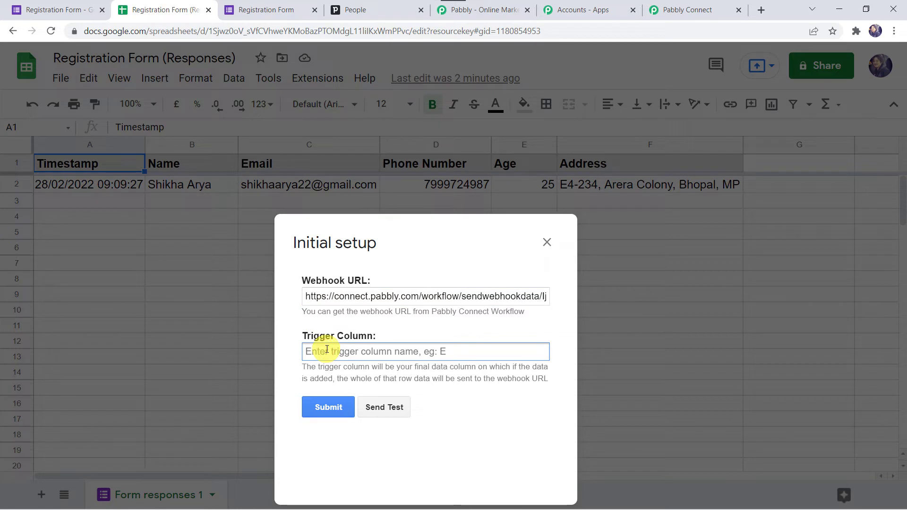
type("F")
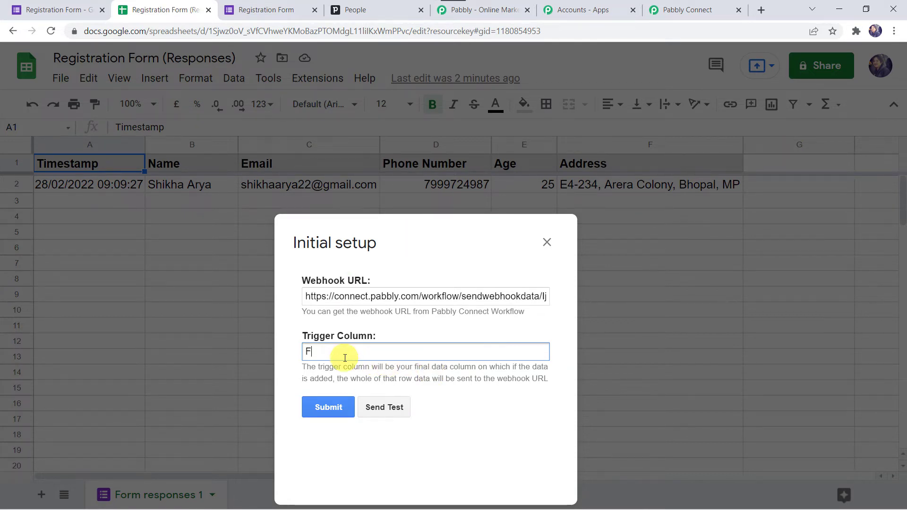
left_click(388, 408)
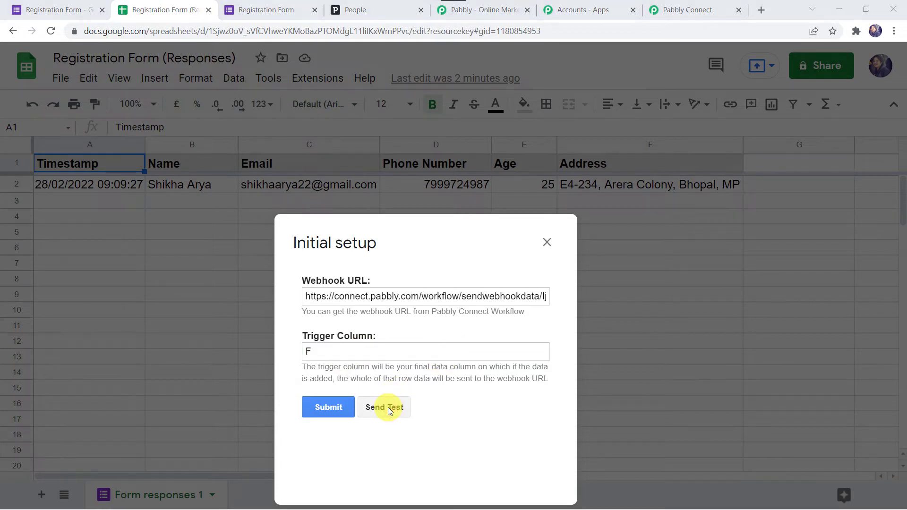
left_click(390, 263)
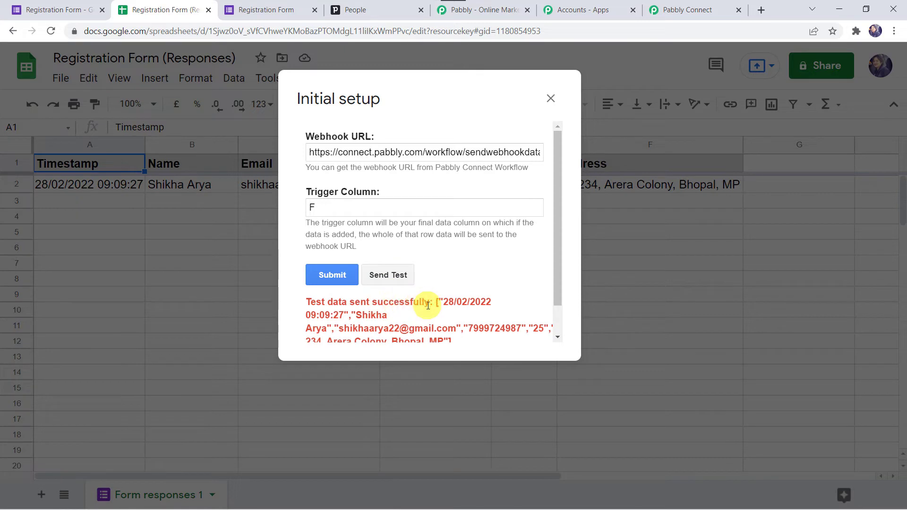
left_click(338, 276)
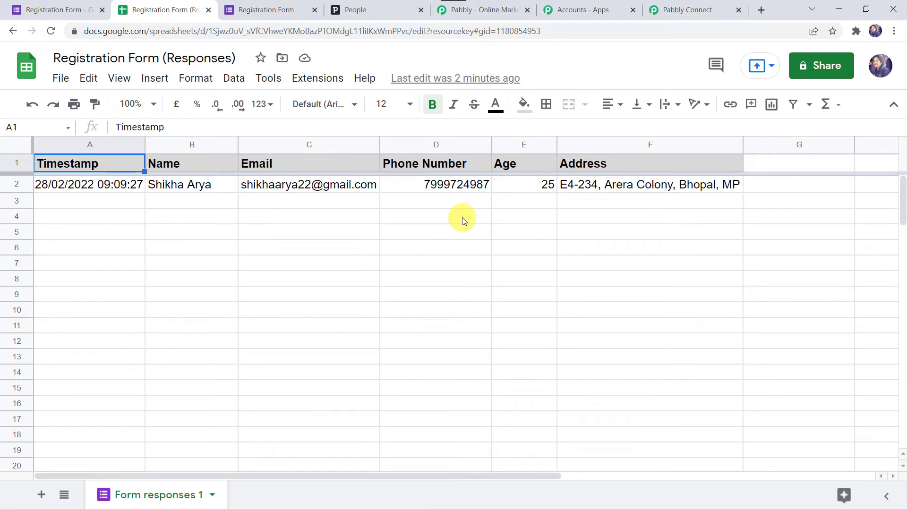
Enable Extensions > Pabbly Connect Webhooks > Send On Event and confirm it is checked.
left_click(326, 79)
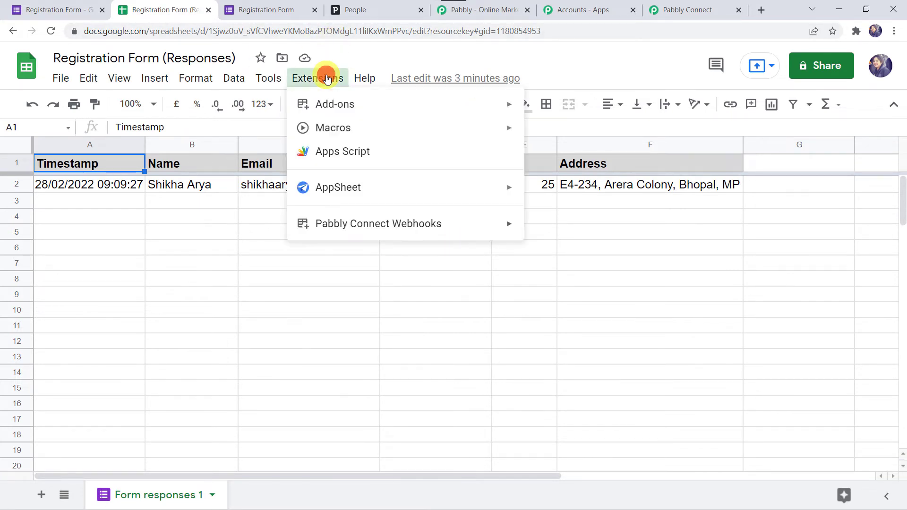
mouse_move(378, 225)
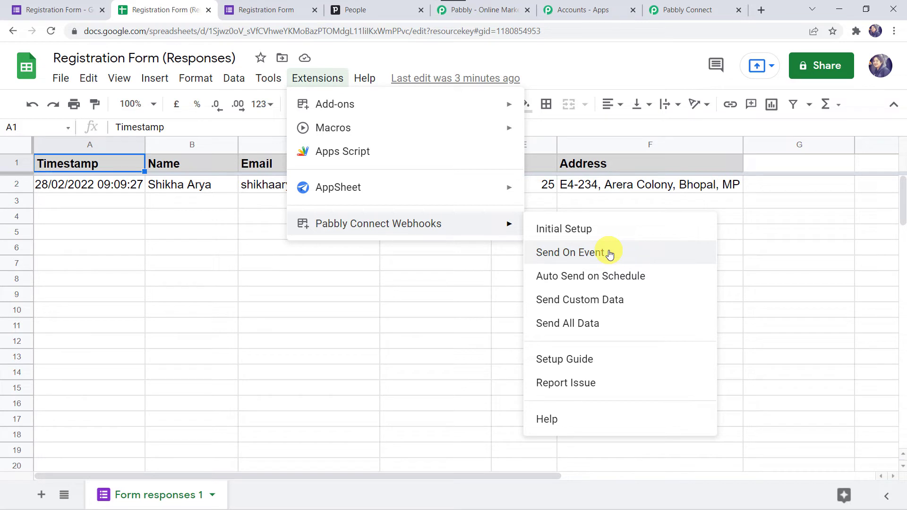
left_click(591, 256)
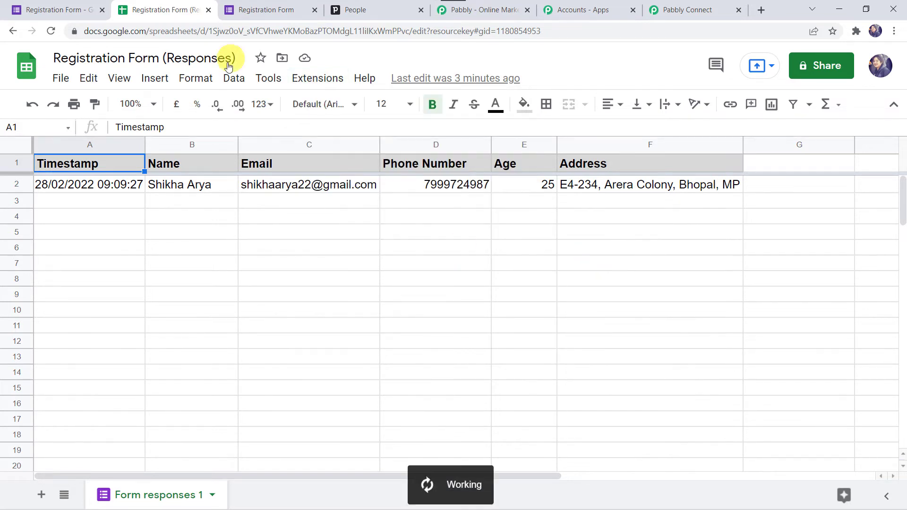
left_click(319, 87)
mouse_move(473, 234)
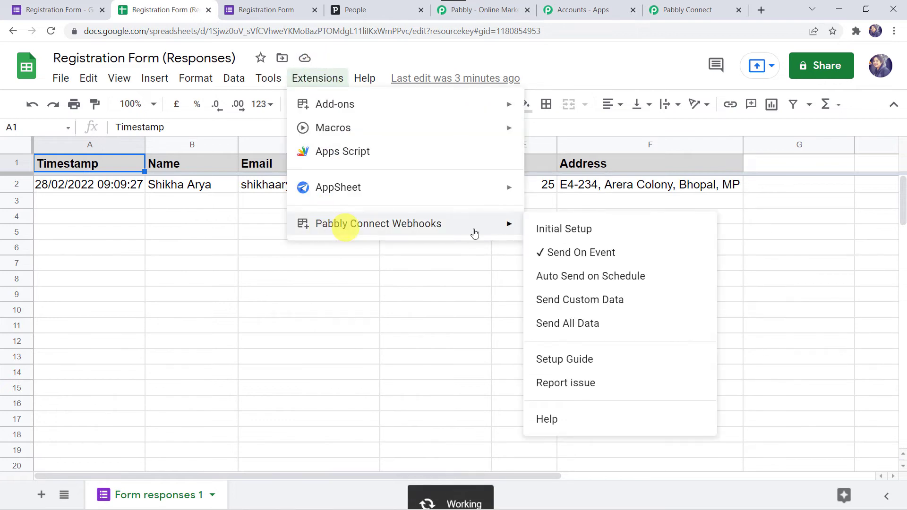
left_click(448, 281)
Review the captured response's Timestamp, Name, Email, Phone Number, Age and Address values.
left_click(692, 7)
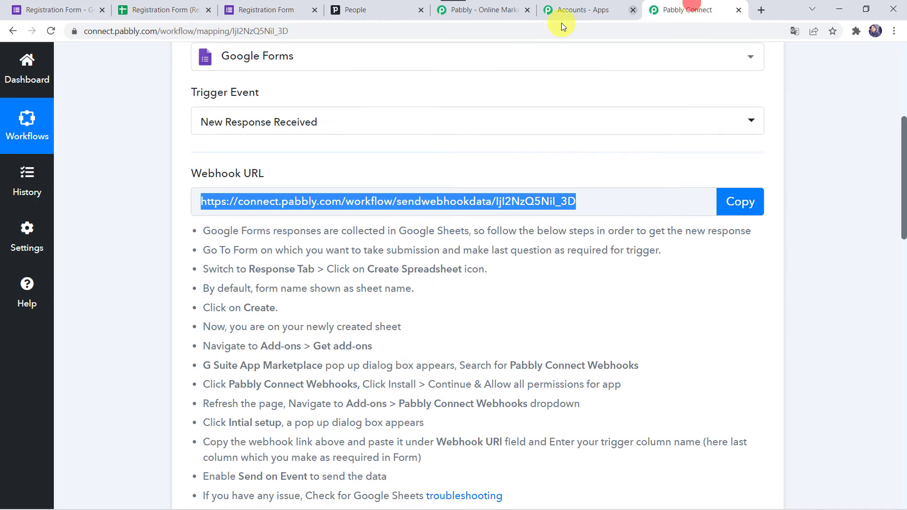
scroll(304, 155, "down", 2)
scroll(130, 347, "down", 6)
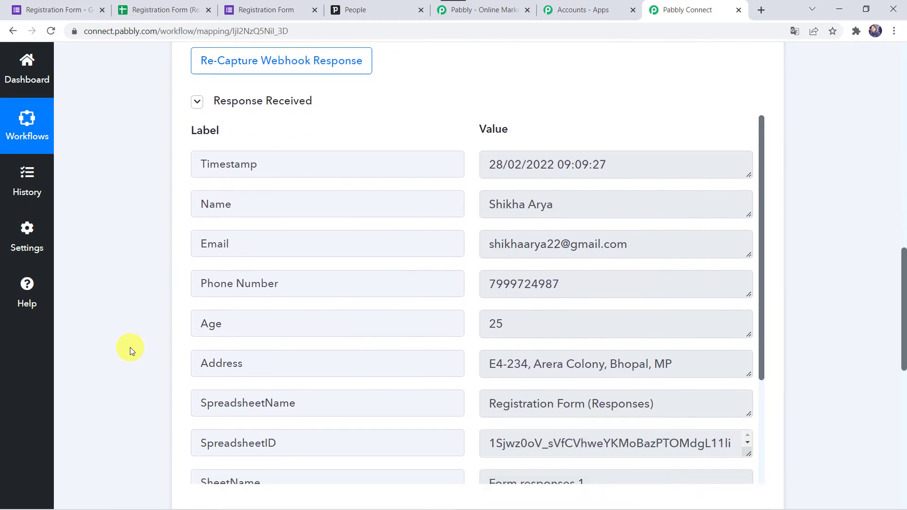
scroll(130, 347, "down", 1)
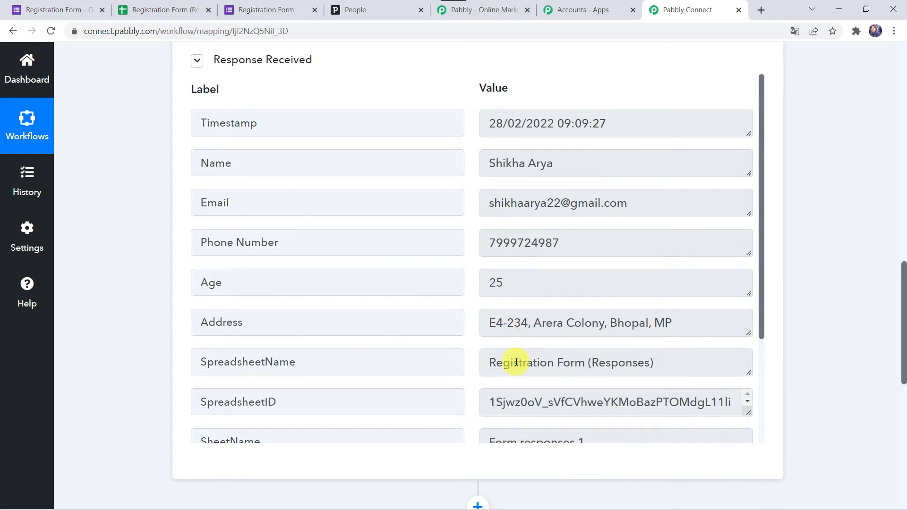
scroll(516, 362, "down", 2)
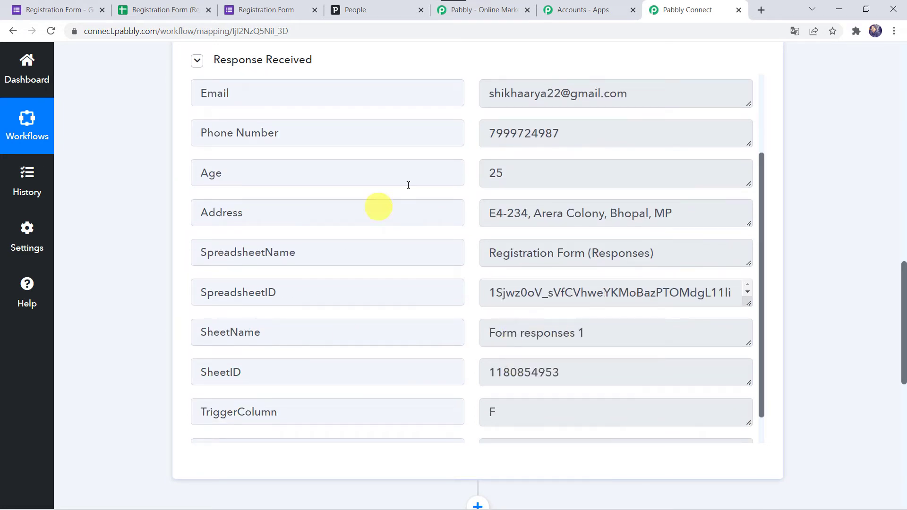
scroll(476, 170, "up", 2)
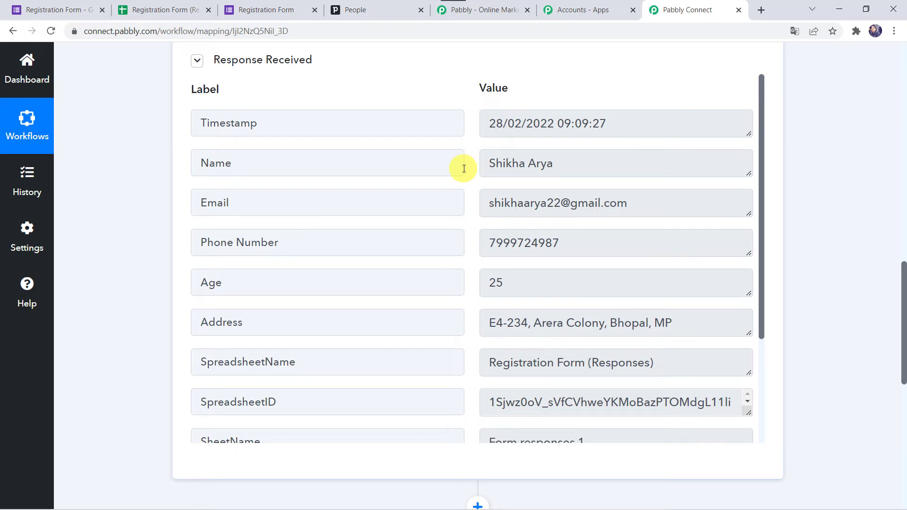
scroll(97, 496, "down", 5)
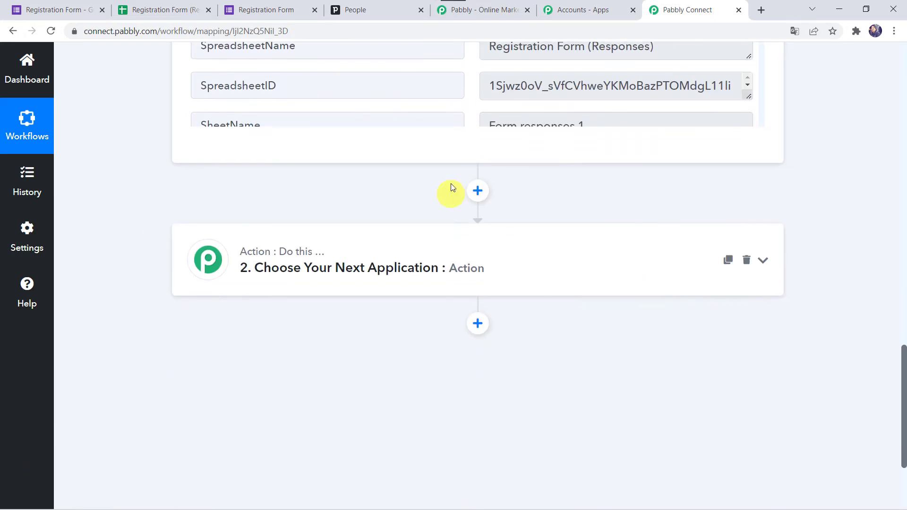
Set the second step to the PipeDrive app with the Create Person action event.
left_click(344, 262)
left_click(312, 164)
type("pipe")
left_click(247, 233)
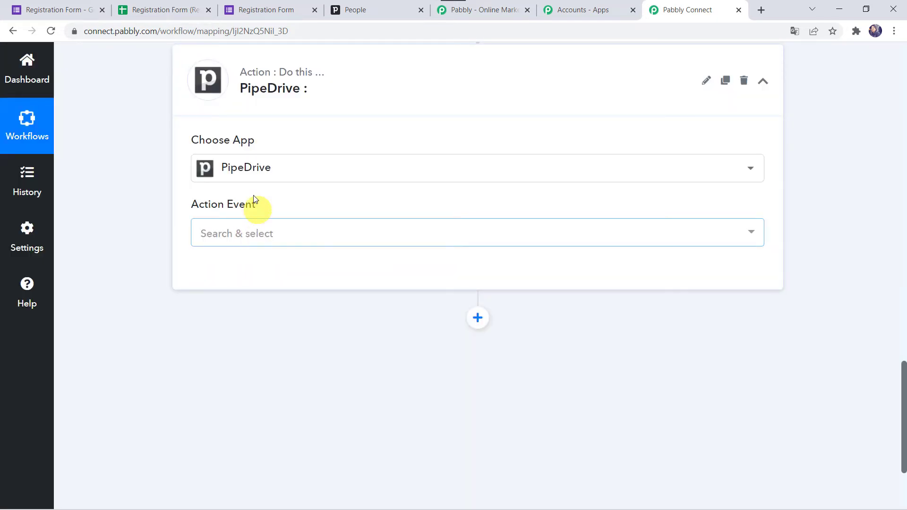
left_click(244, 243)
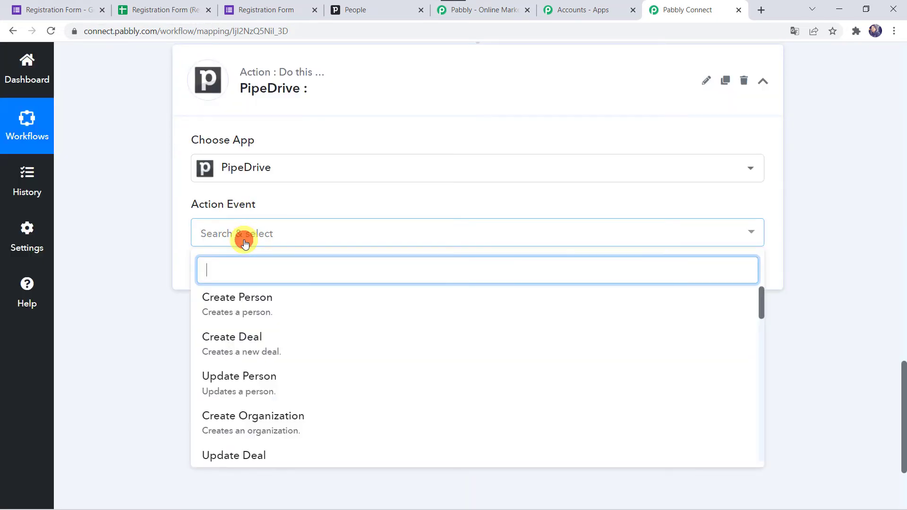
left_click(246, 307)
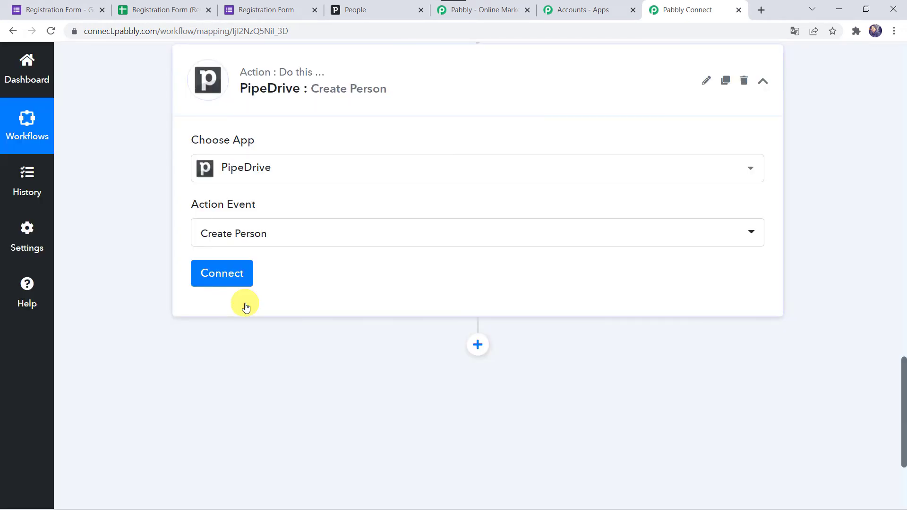
Start adding a new PipeDrive connection and switch to Pipedrive's People page.
left_click(228, 283)
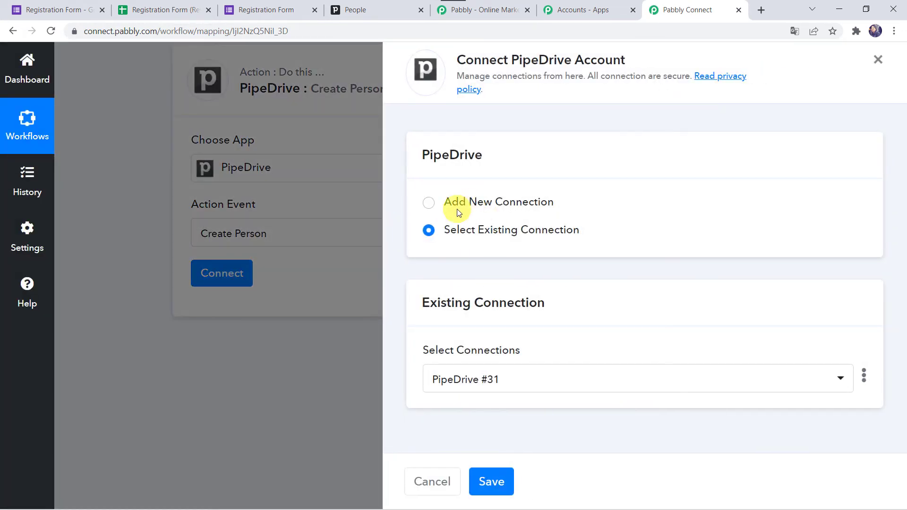
left_click(457, 209)
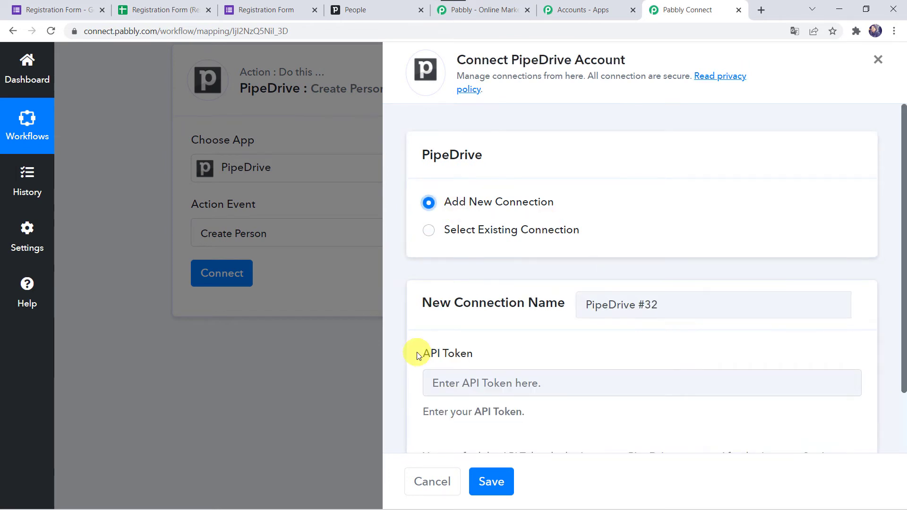
scroll(418, 352, "down", 2)
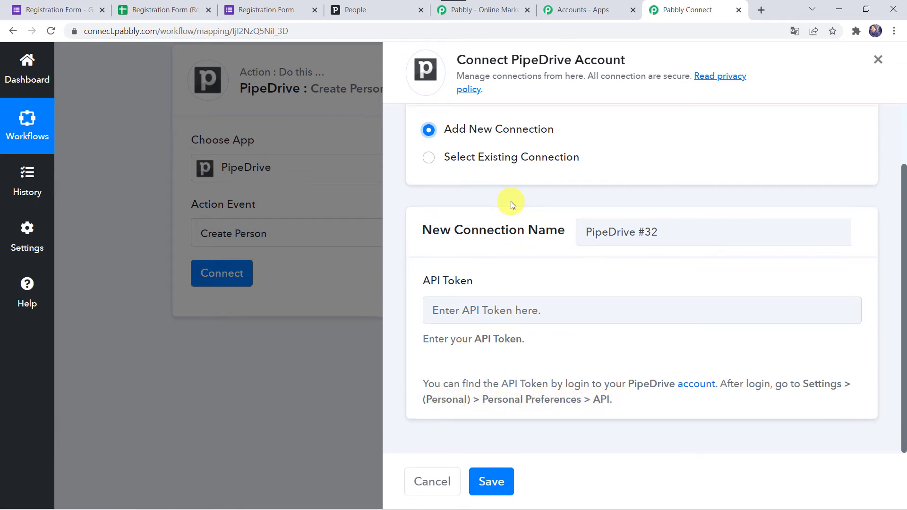
left_click(373, 5)
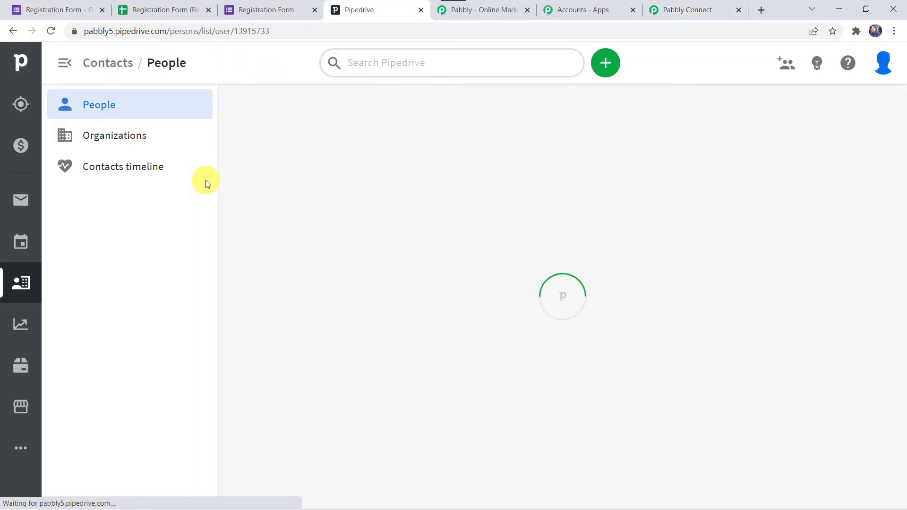
Copy the personal API token from Pipedrive's Personal preferences API tab, then return to Pabbly Connect.
left_click(883, 61)
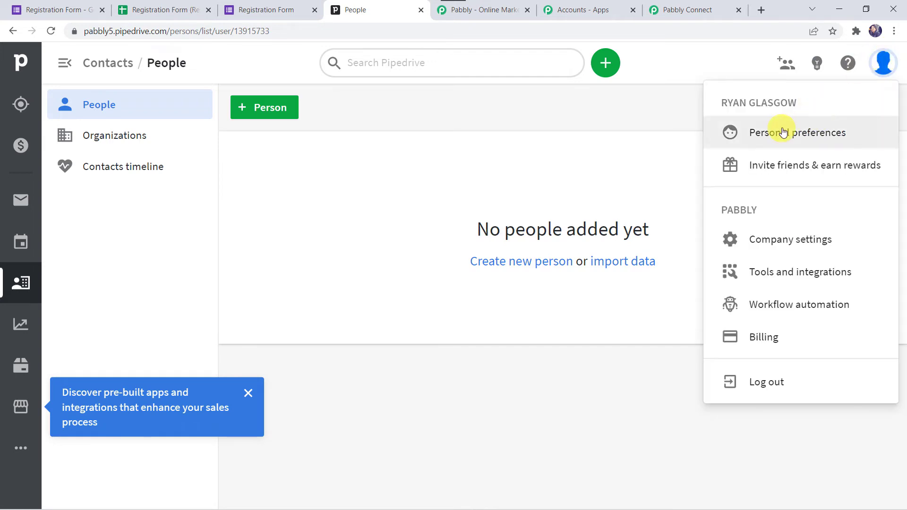
left_click(779, 133)
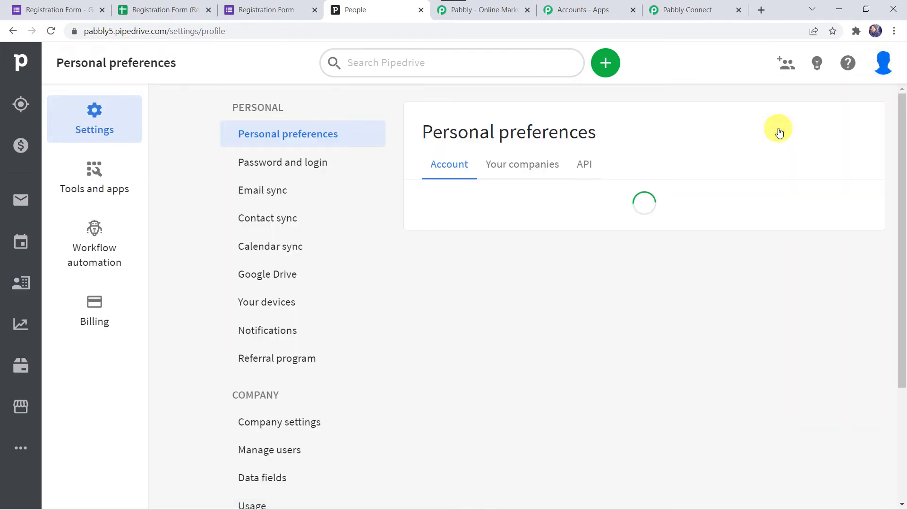
left_click(586, 167)
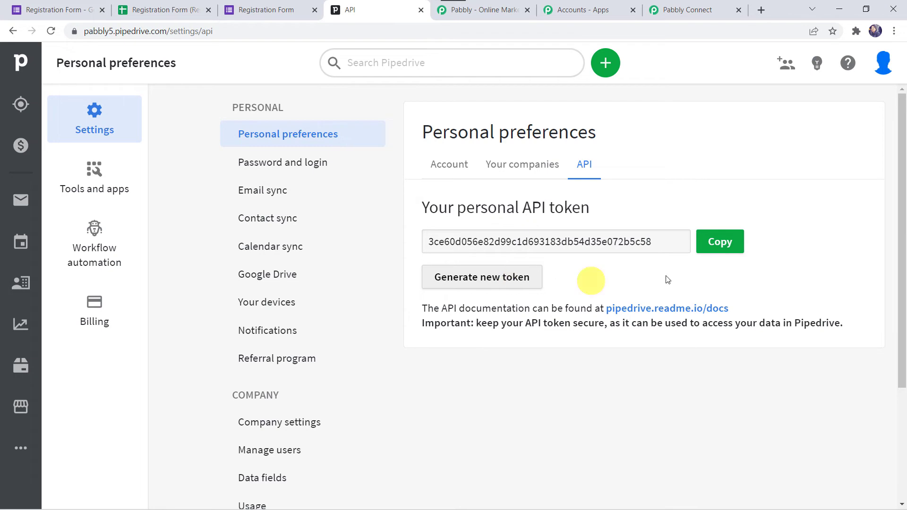
left_click(719, 243)
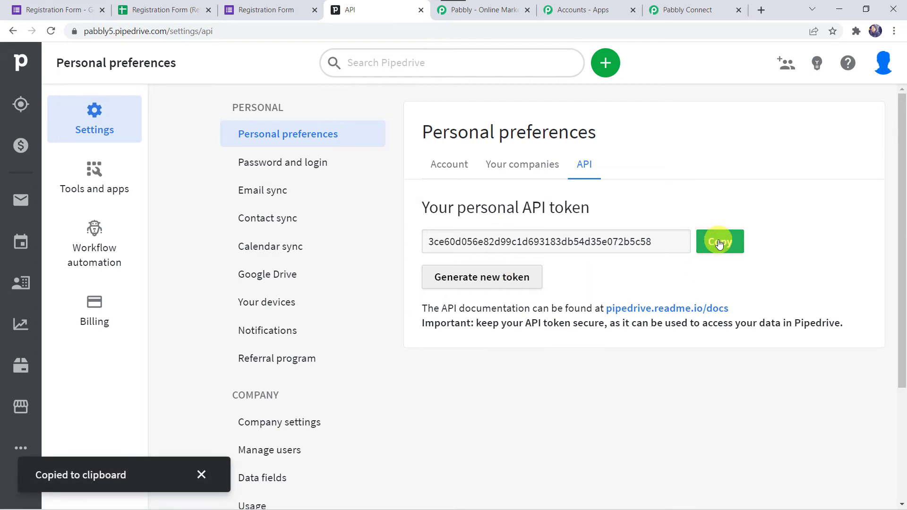
left_click(687, 11)
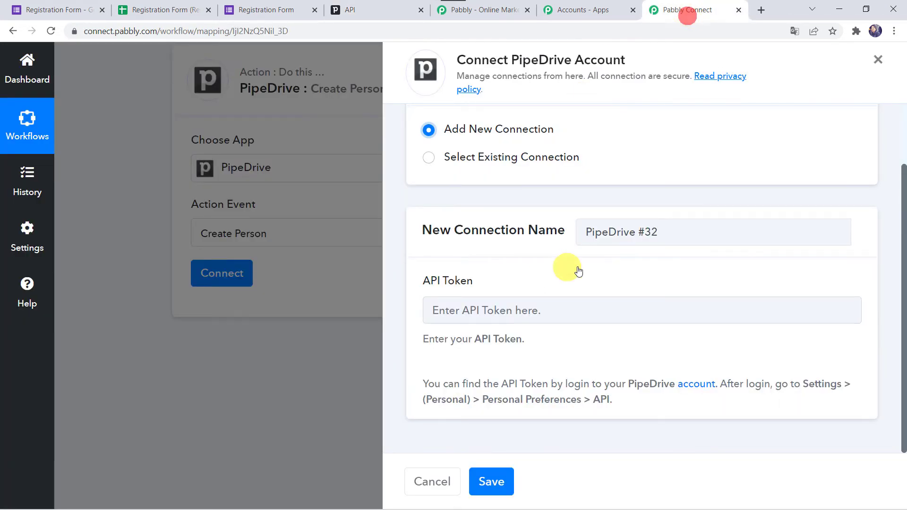
Paste the copied Pipedrive API token and save the new PipeDrive connection.
left_click(476, 308)
right_click(473, 308)
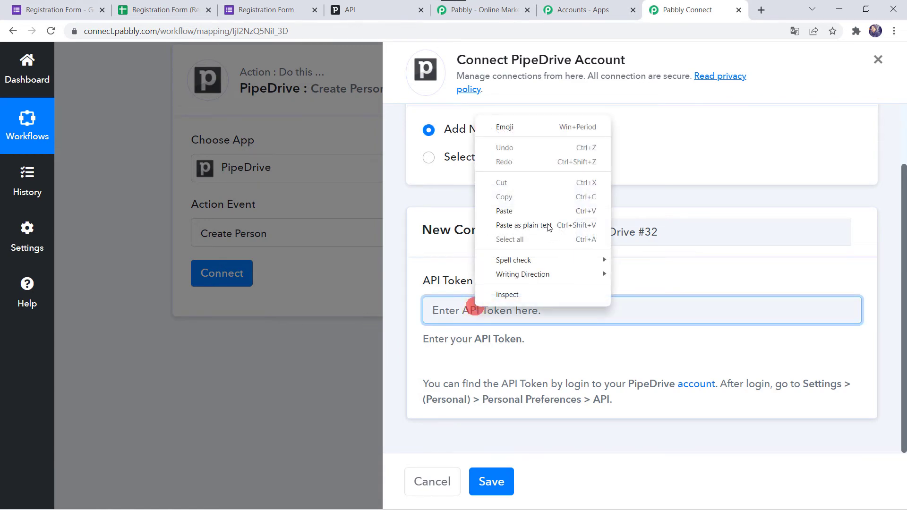
left_click(544, 207)
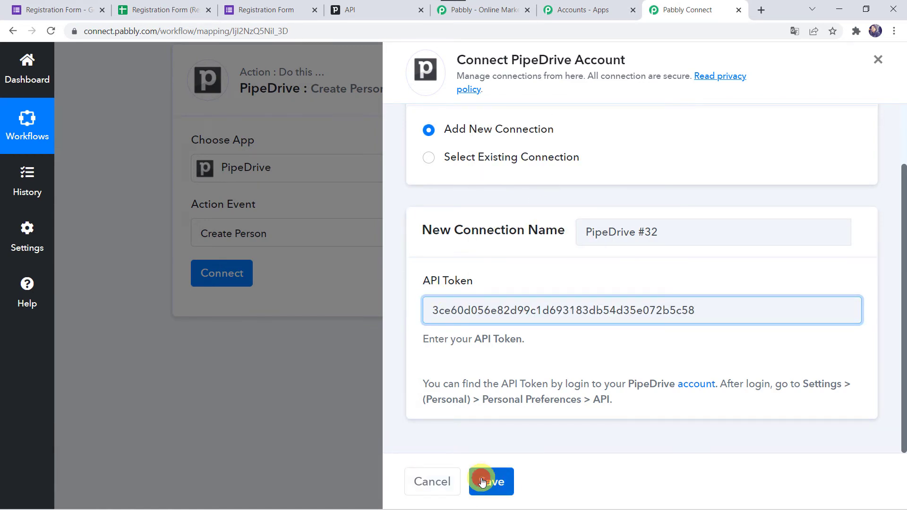
left_click(482, 482)
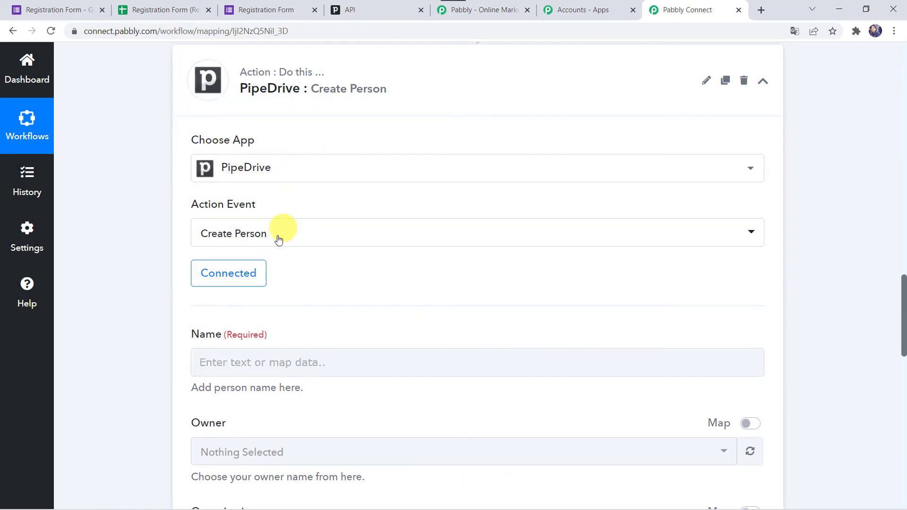
scroll(359, 271, "down", 3)
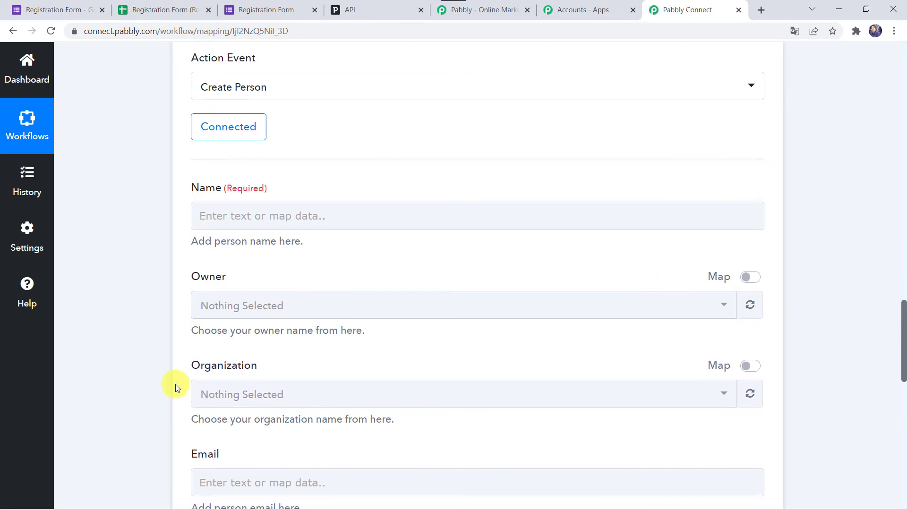
scroll(171, 187, "up", 12)
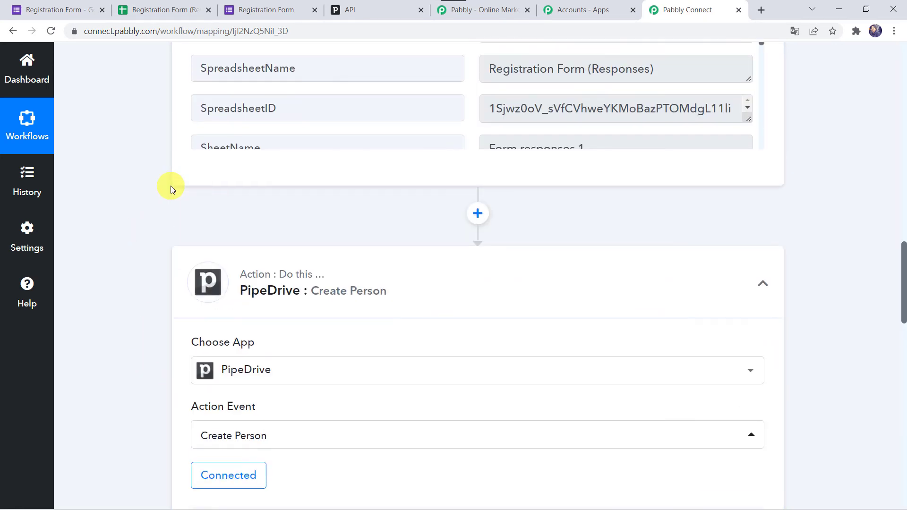
scroll(171, 186, "up", 1)
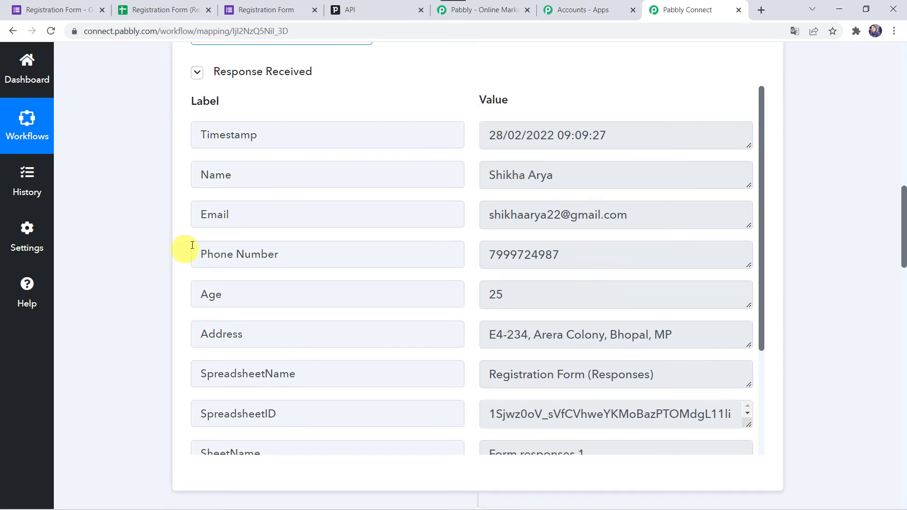
scroll(106, 421, "down", 15)
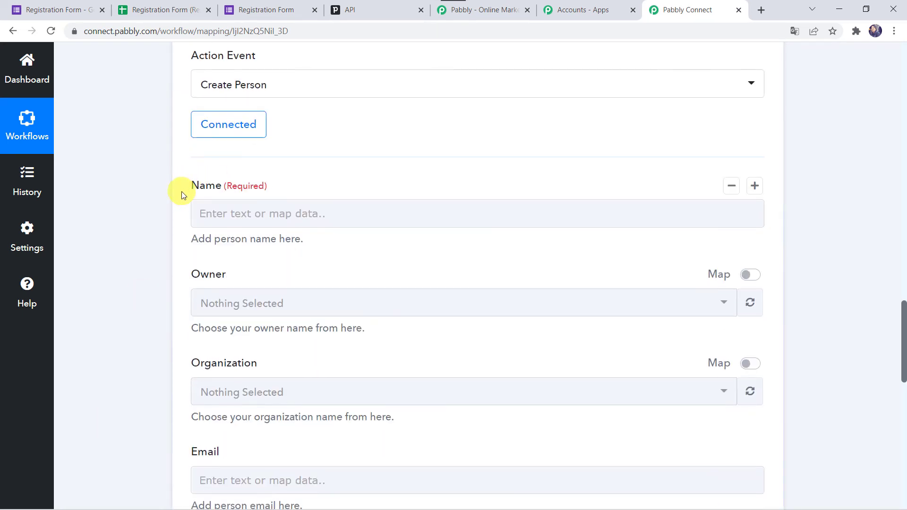
Map the form's Name and Email responses into the person Name and Email fields.
left_click(208, 209)
left_click(268, 334)
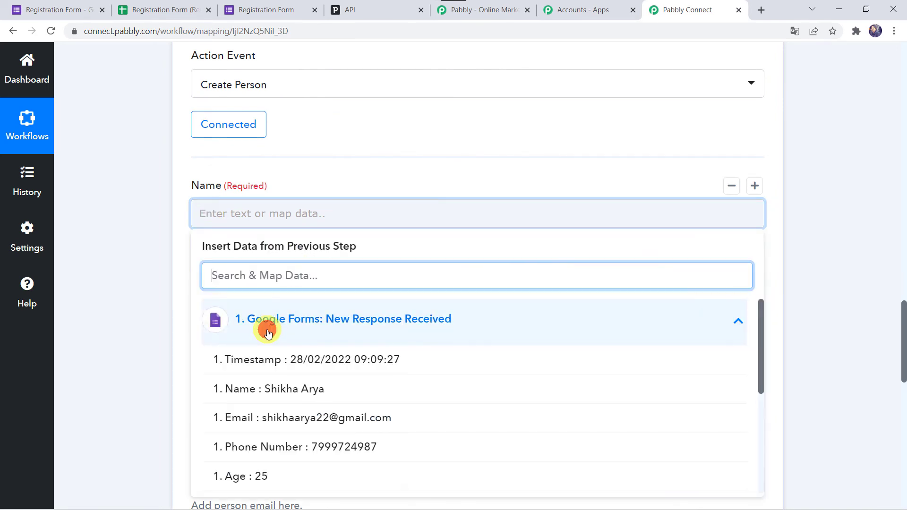
left_click(267, 333)
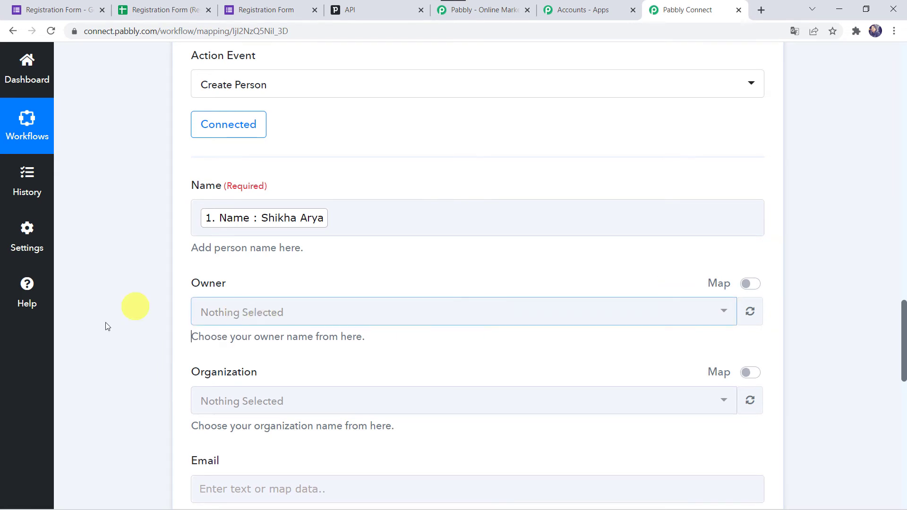
scroll(96, 333, "down", 5)
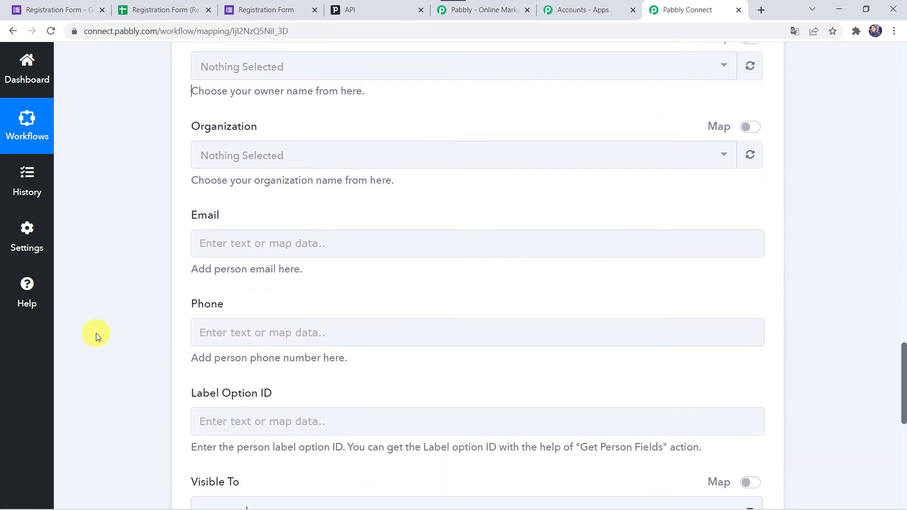
left_click(213, 242)
left_click(290, 352)
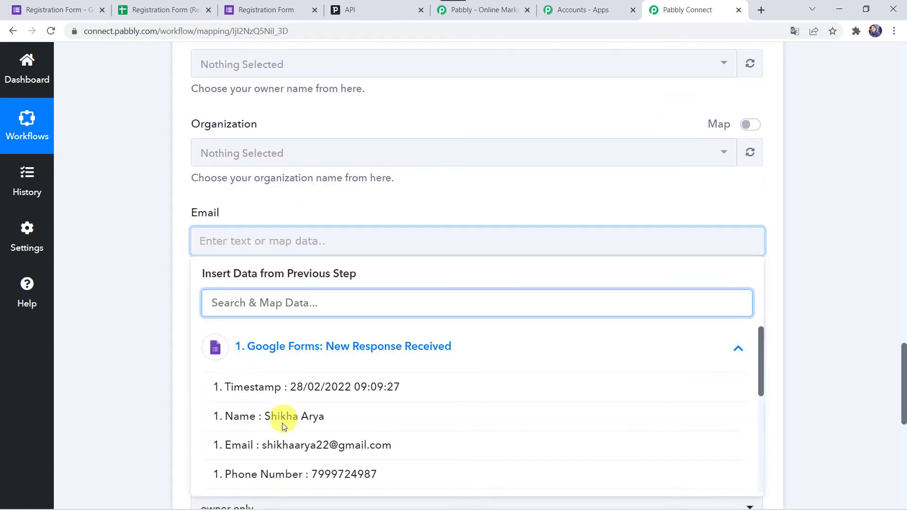
left_click(271, 445)
left_click(145, 352)
Map the form's Phone Number response into the person Phone field.
scroll(145, 352, "down", 3)
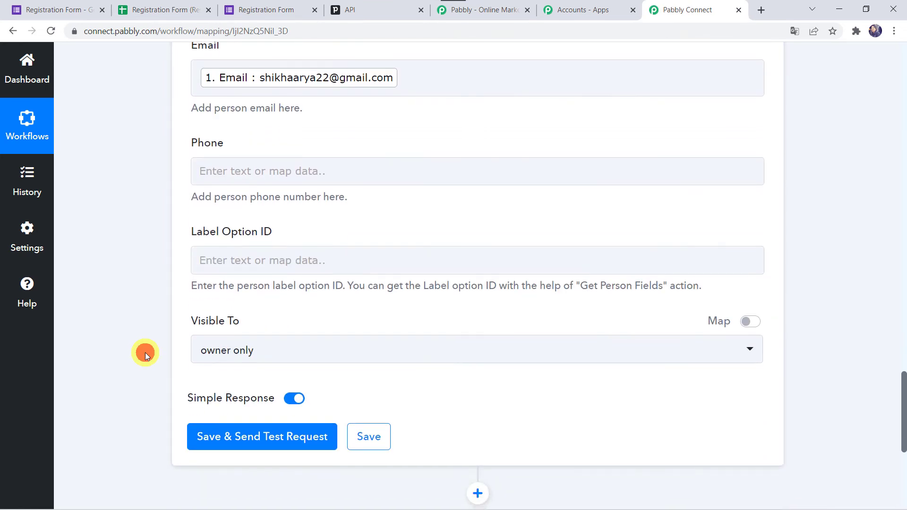
left_click(202, 169)
left_click(250, 275)
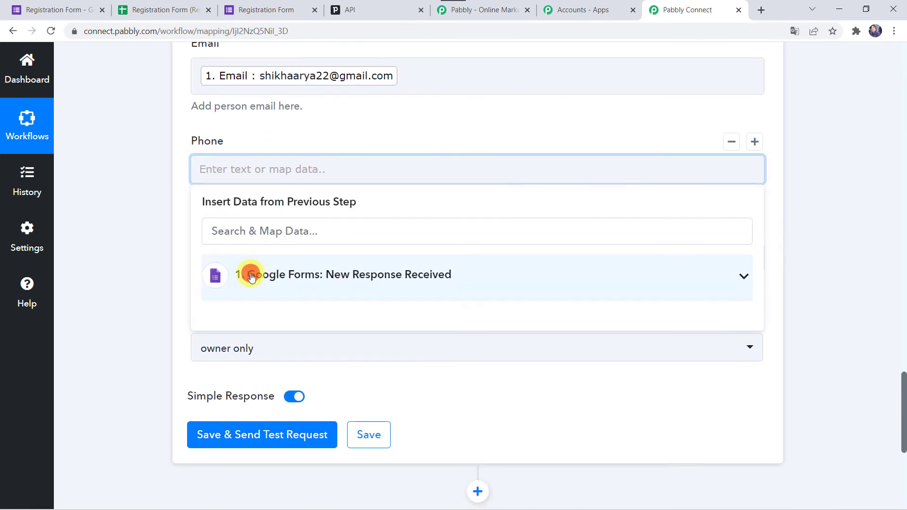
left_click(253, 408)
left_click(142, 300)
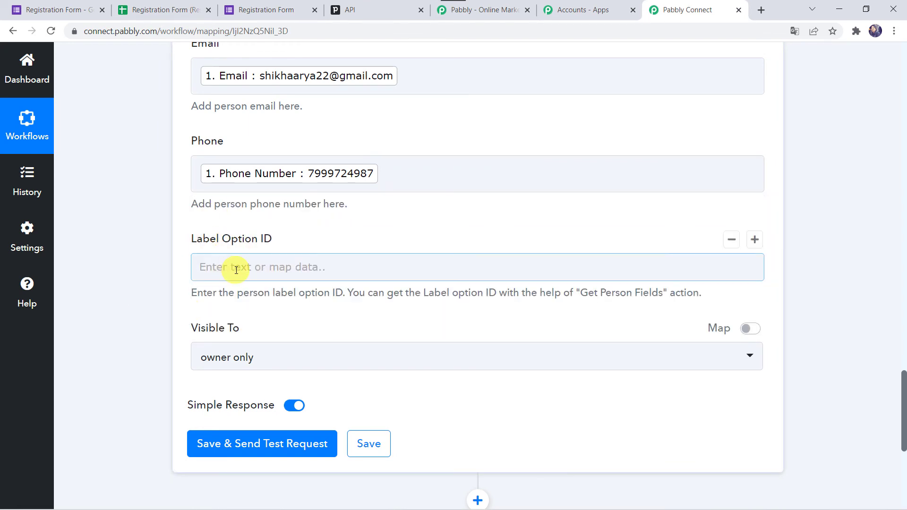
left_click(284, 360)
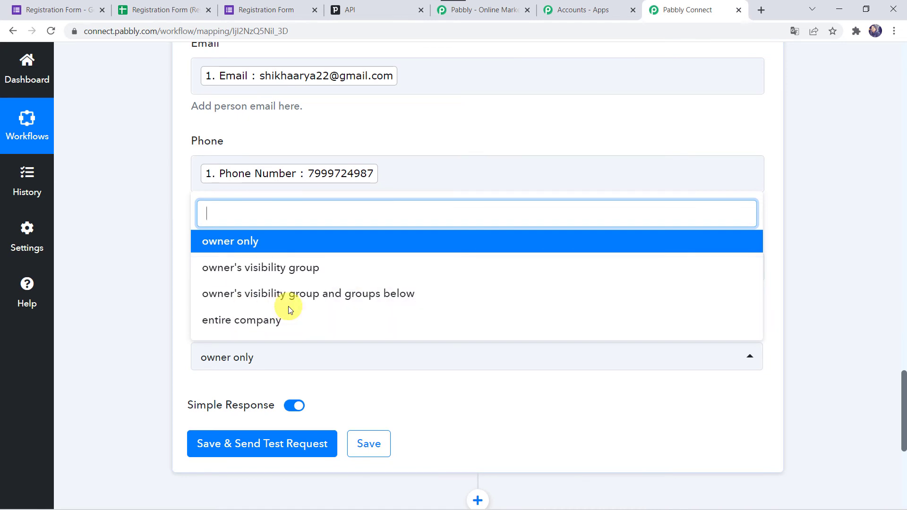
Set Visible To to entire company, then save and test, getting Success 1.
left_click(282, 323)
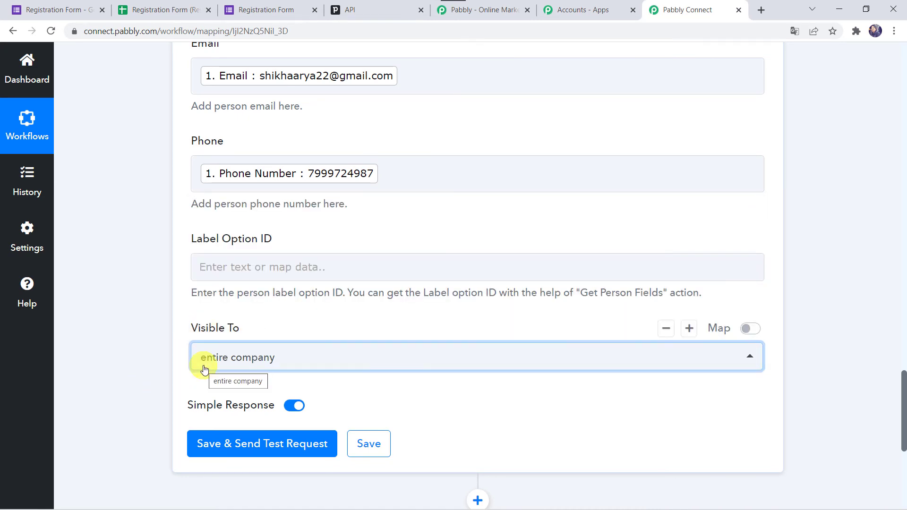
left_click(274, 444)
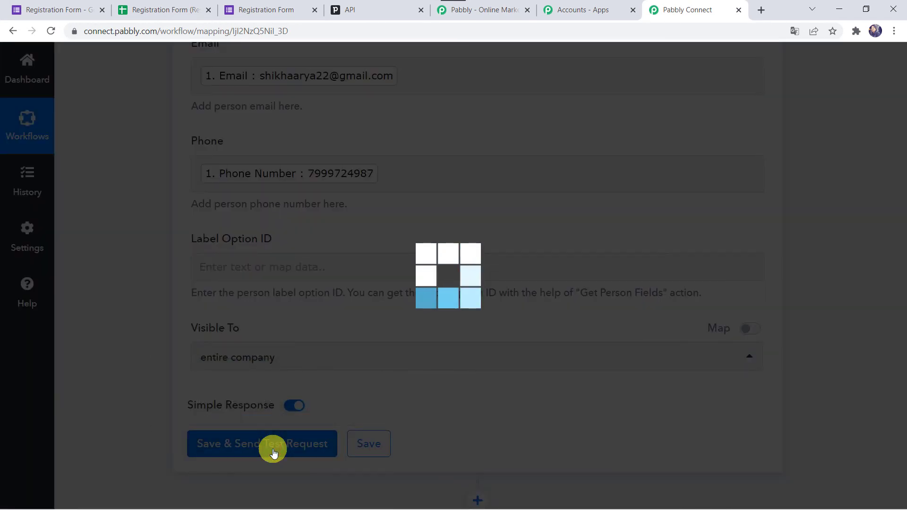
scroll(154, 440, "down", 2)
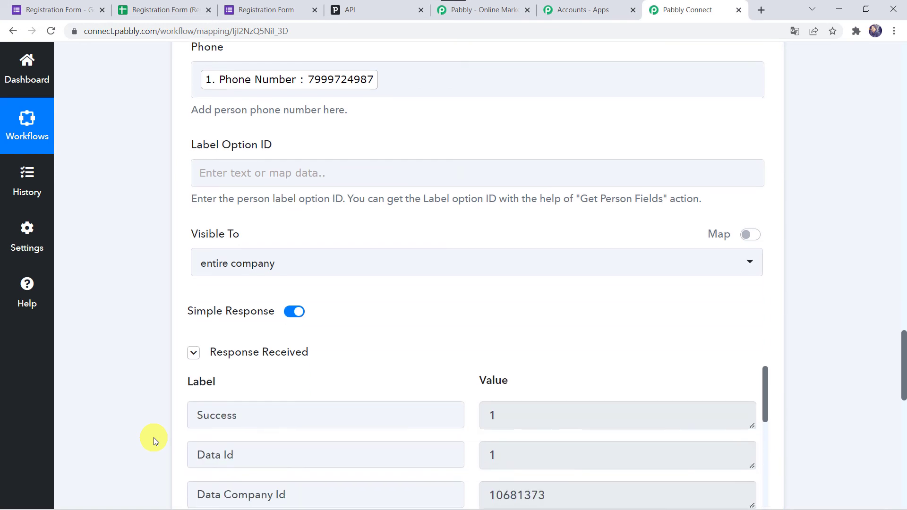
scroll(154, 440, "down", 2)
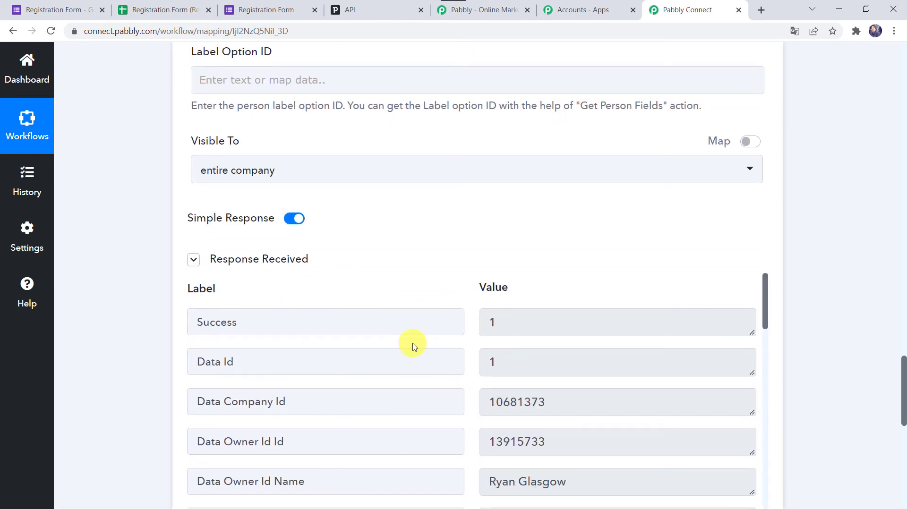
Check Pipedrive's People list for the new NEW contact with its email and phone.
left_click(361, 10)
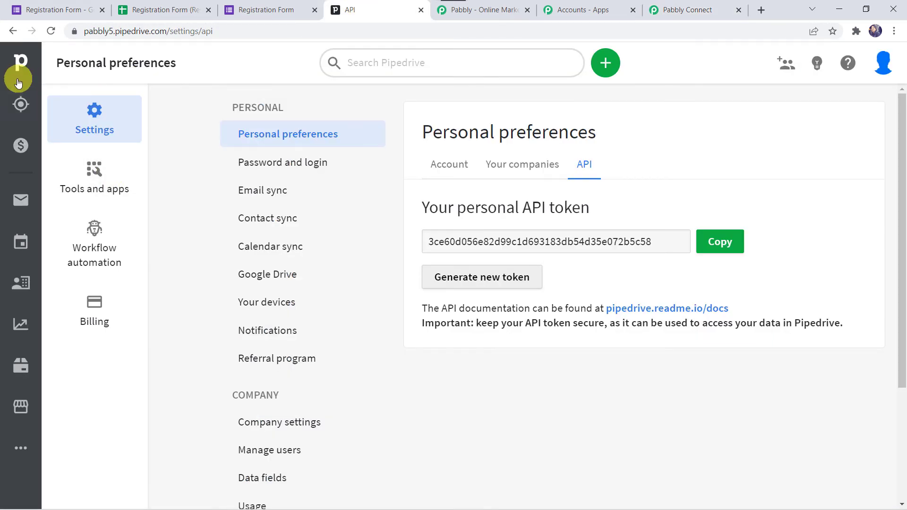
left_click(32, 293)
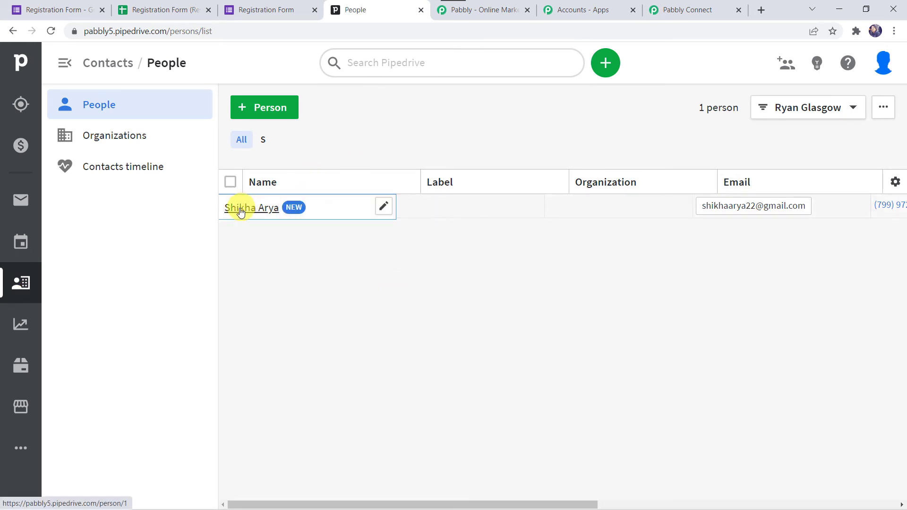
mouse_move(276, 209)
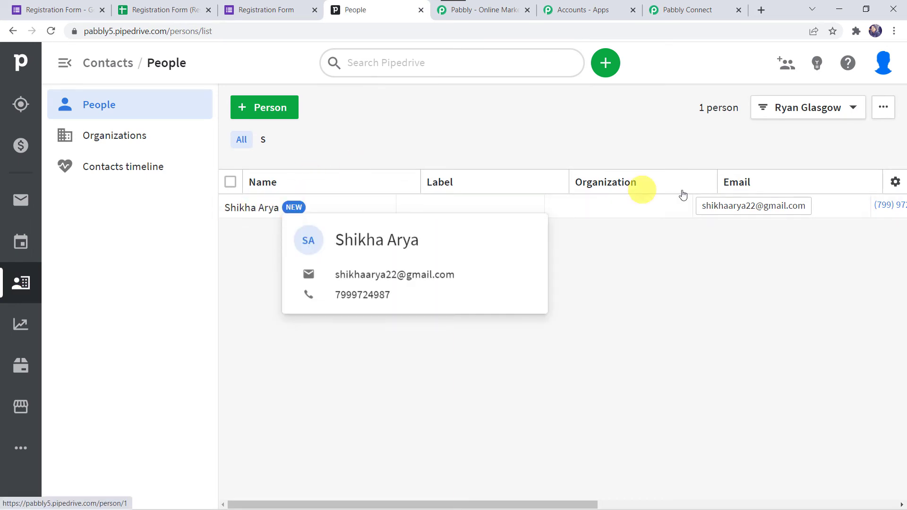
scroll(740, 215, "right", 3)
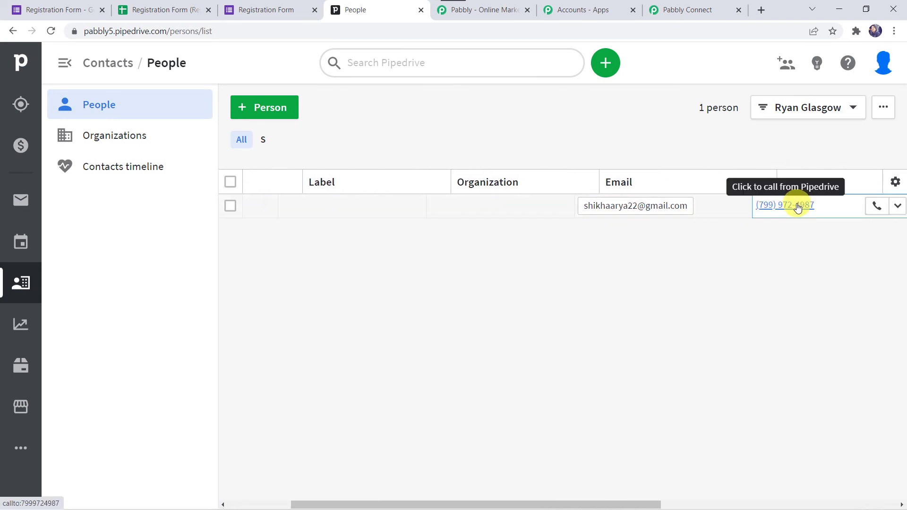
scroll(484, 216, "left", 3)
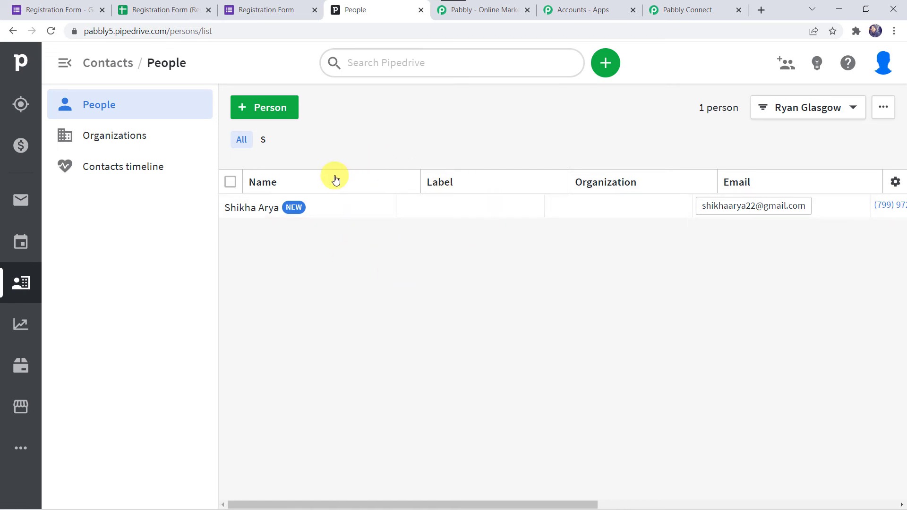
Save the PipeDrive Create Person action, confirmed by 'Data Saved Successfully'.
left_click(696, 10)
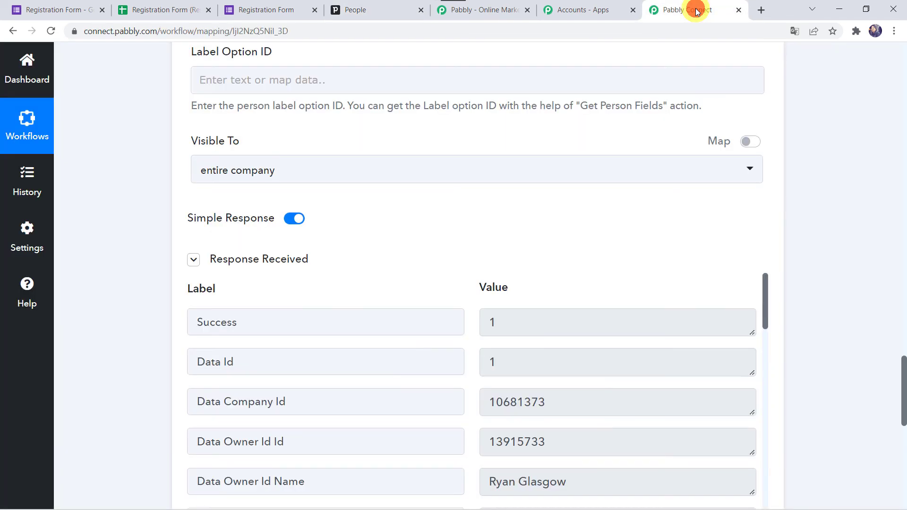
scroll(153, 378, "down", 8)
left_click(369, 309)
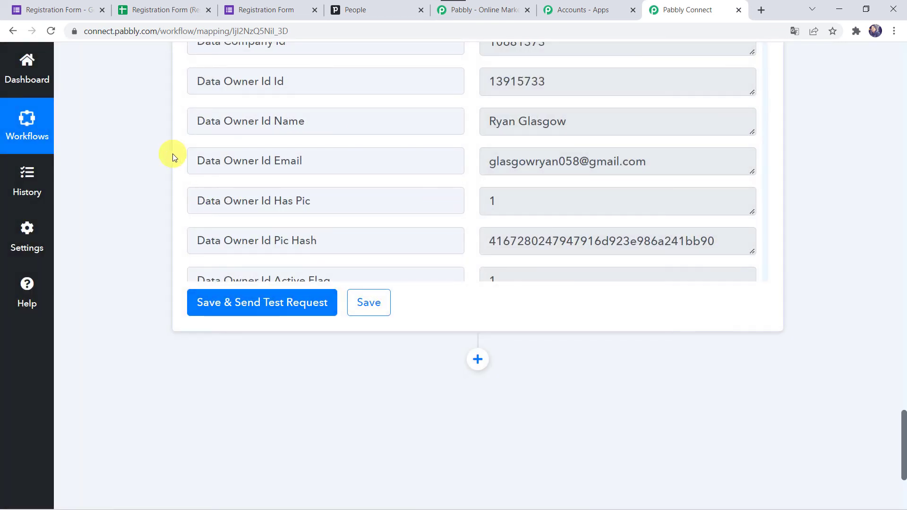
scroll(172, 154, "up", 4)
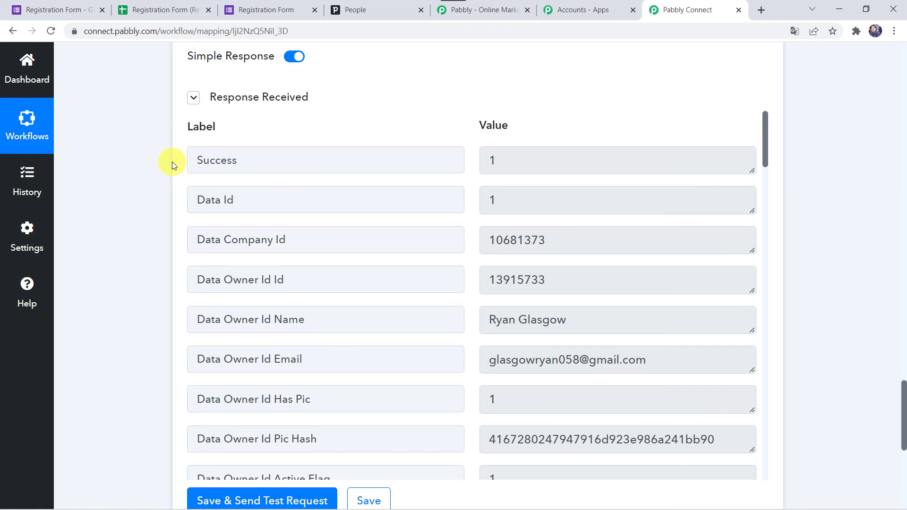
Reload the Registration Form page to start a fresh response.
left_click(254, 10)
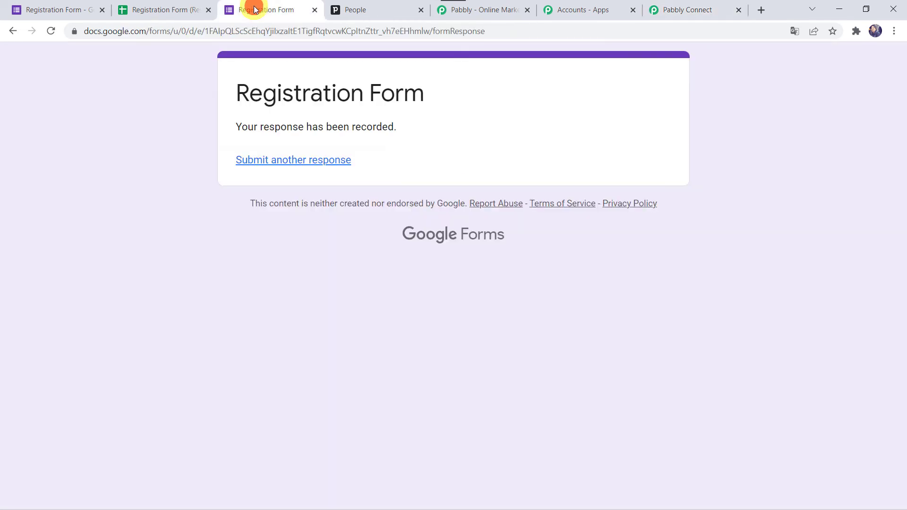
left_click(324, 37)
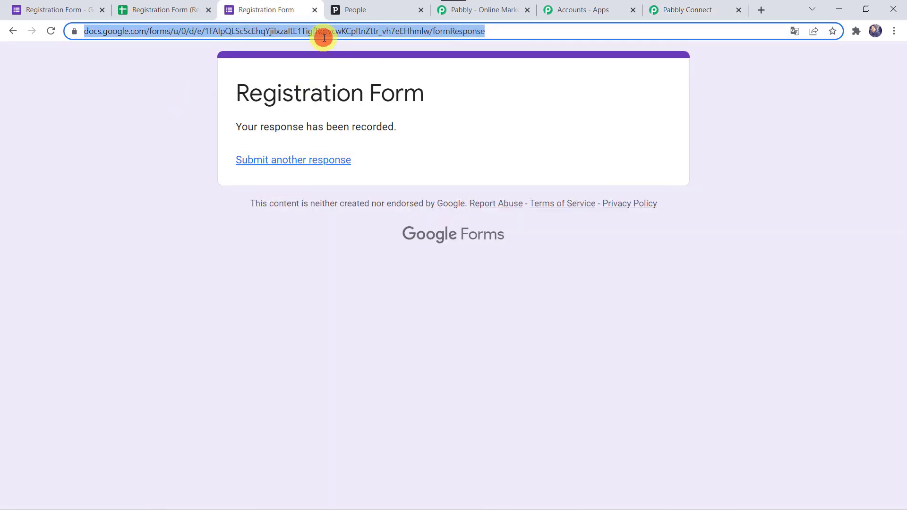
key("Return")
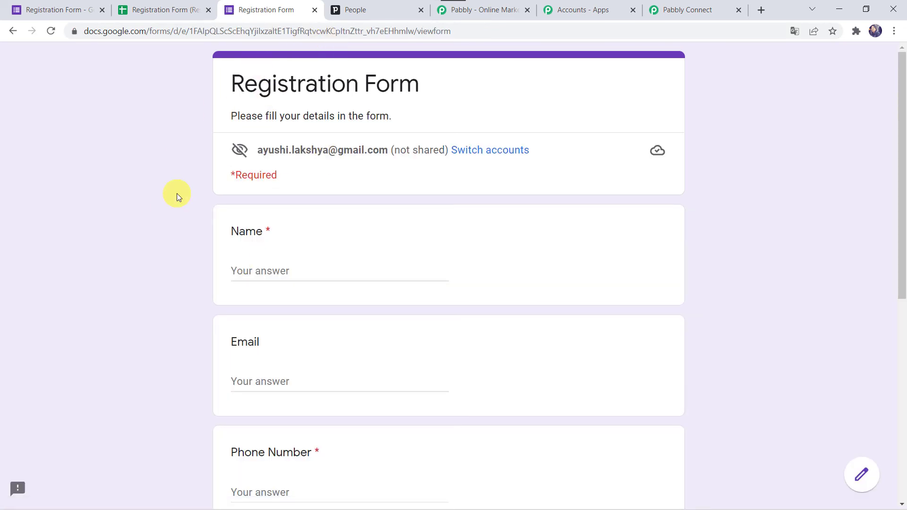
scroll(176, 194, "down", 2)
Fill in the test person's name, email, phone number and age 30.
left_click(272, 156)
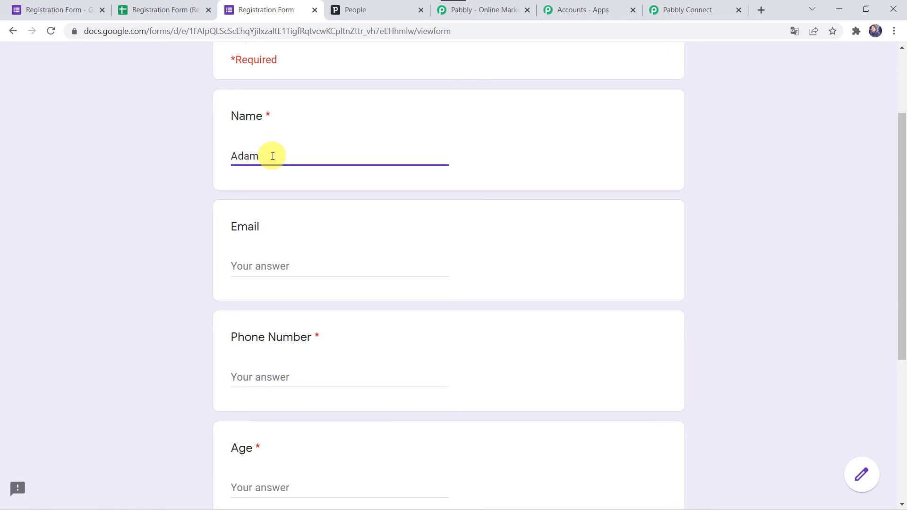
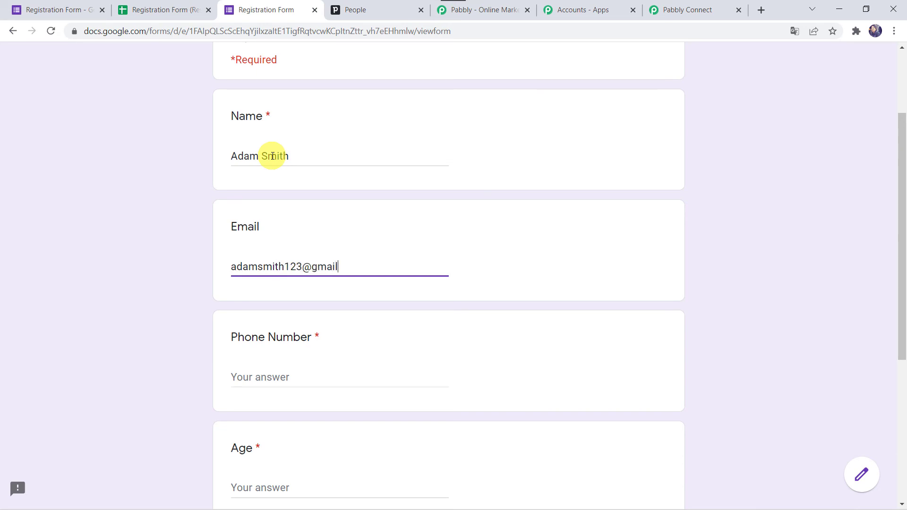
key("Tab")
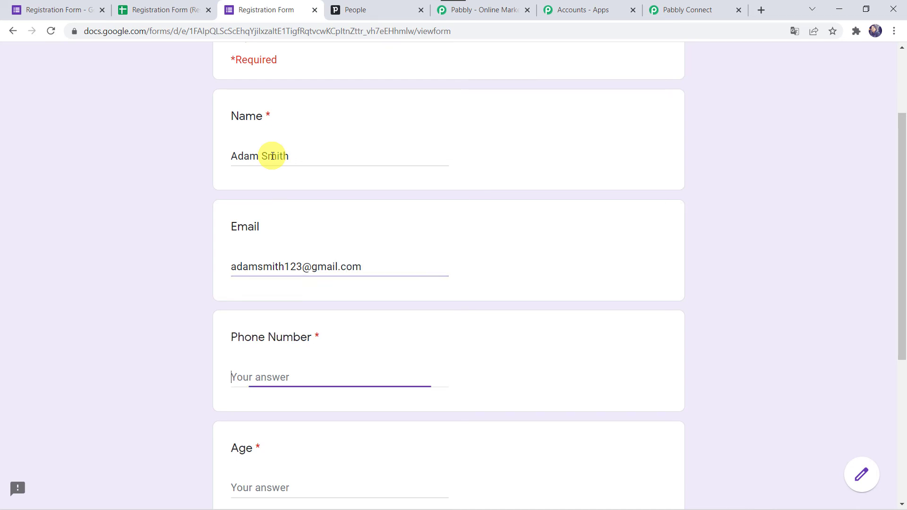
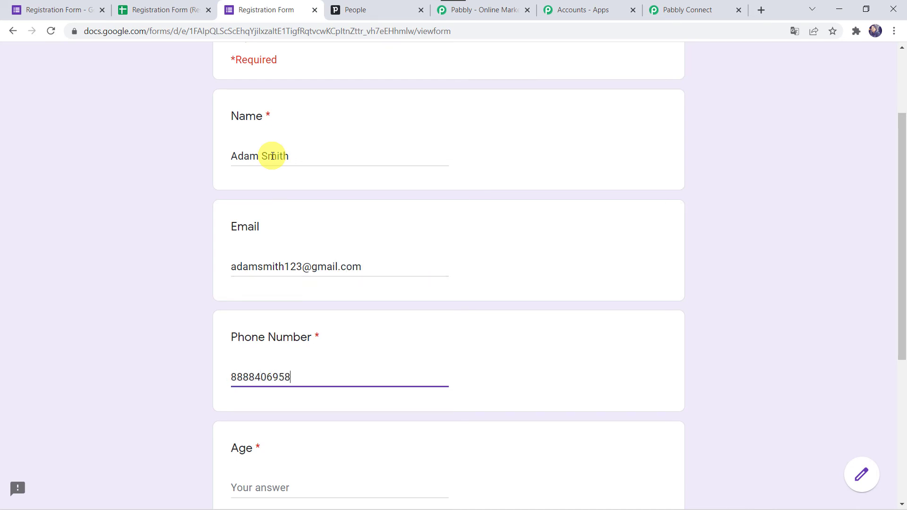
key("Tab")
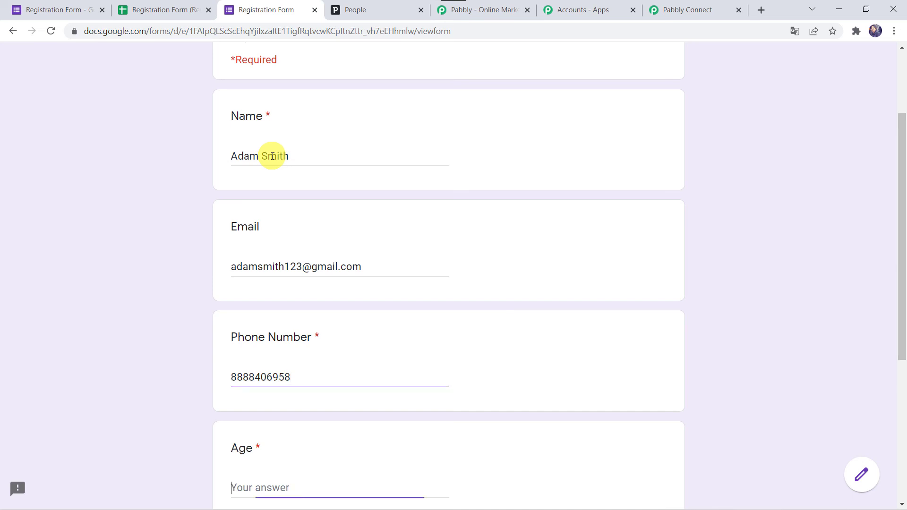
type("30")
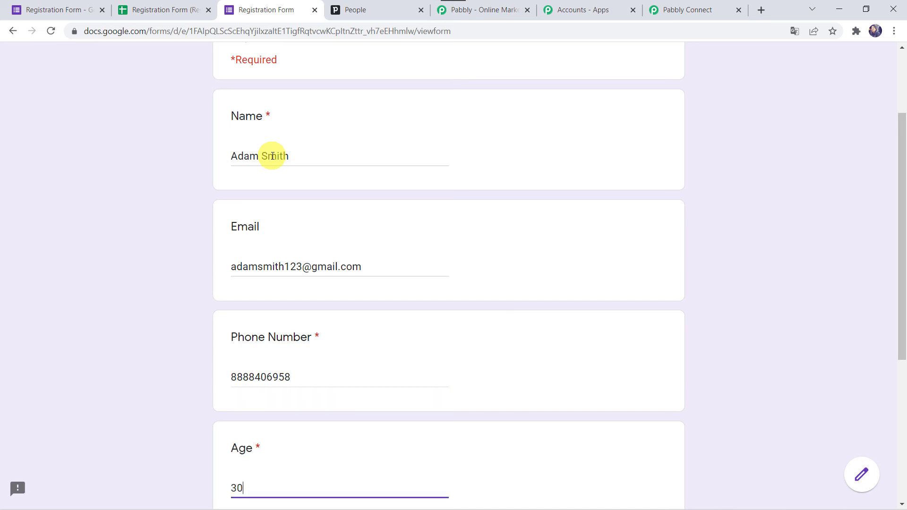
Enter the test person's Bhopal address and submit the registration response.
scroll(272, 156, "down", 5)
left_click(257, 392)
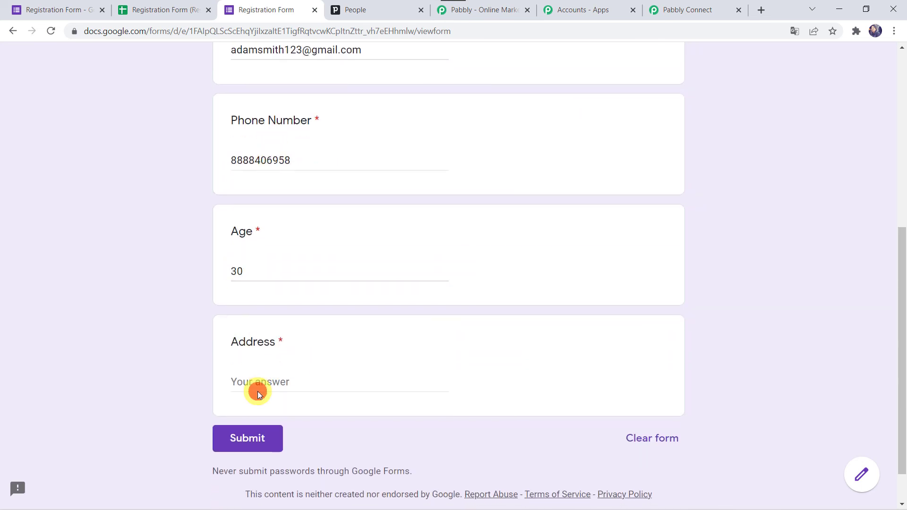
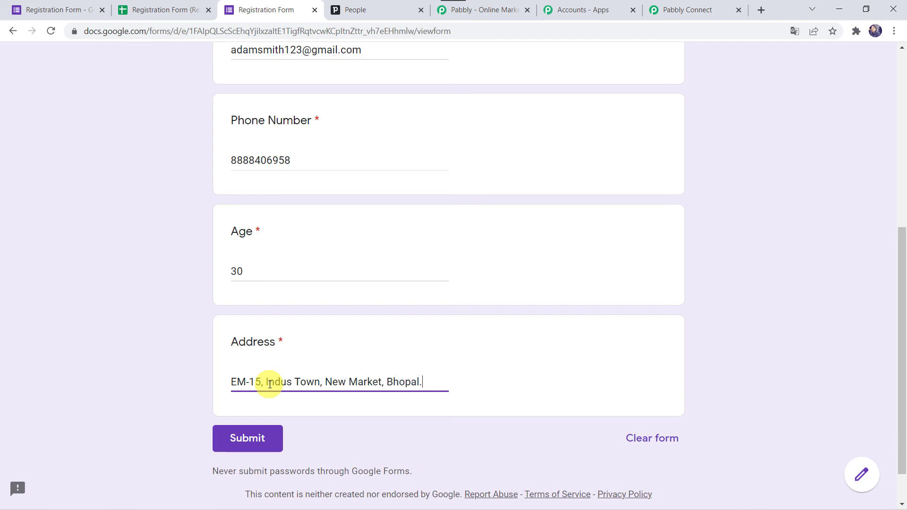
left_click(251, 441)
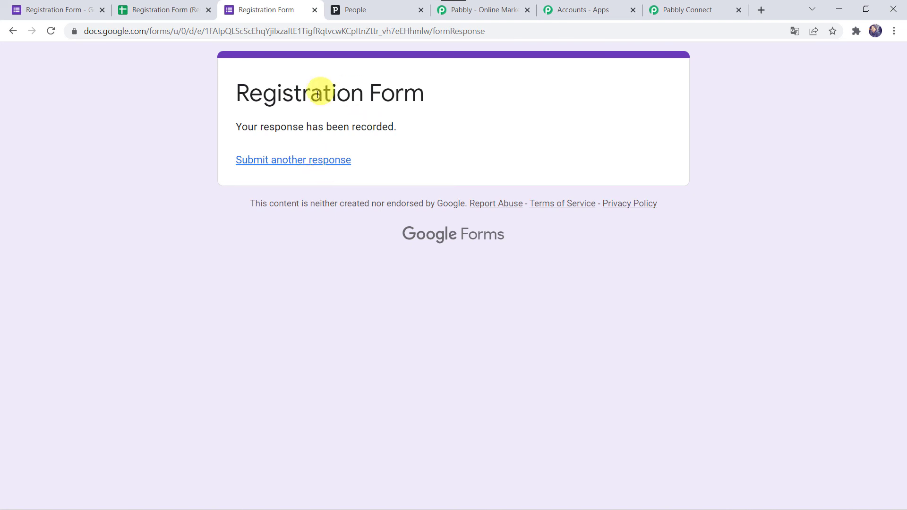
Verify Pipedrive's People list shows 2 people, including the new form respondent's email and phone.
left_click(370, 8)
mouse_move(255, 235)
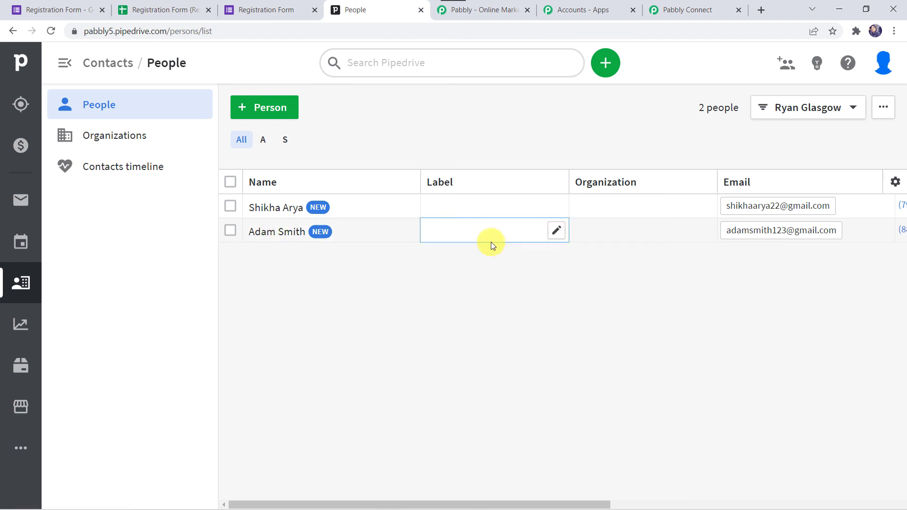
scroll(633, 233, "right", 3)
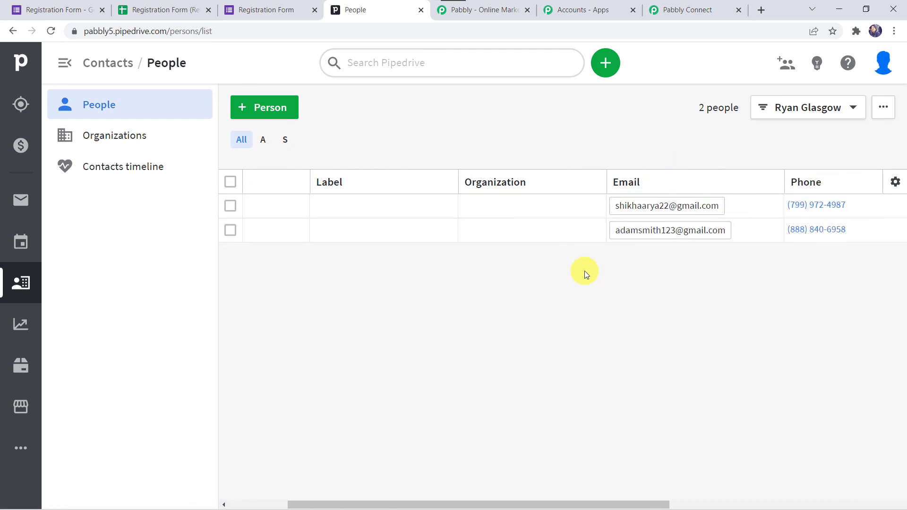
scroll(584, 271, "left", 1)
scroll(585, 271, "left", 3)
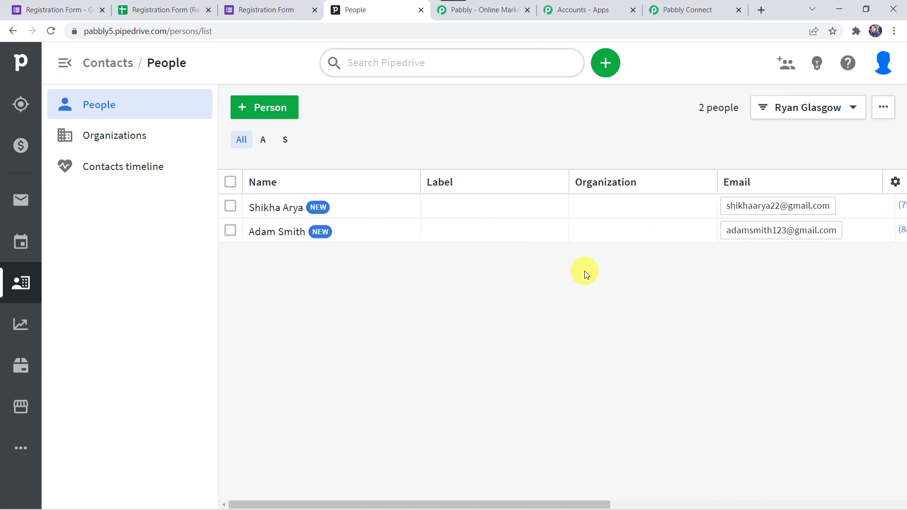
Collapse the Pipedrive Create Person action and the Google Forms New Response Received trigger.
left_click(688, 9)
scroll(124, 191, "up", 20)
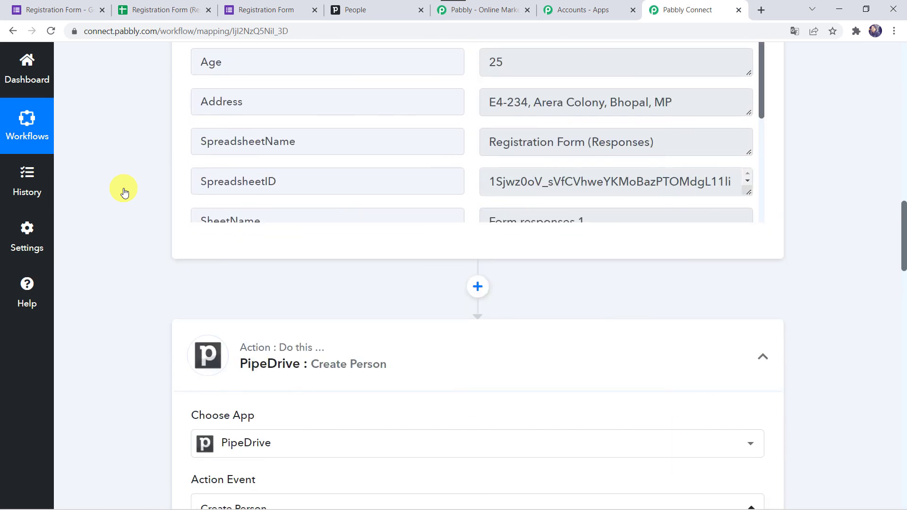
left_click(397, 355)
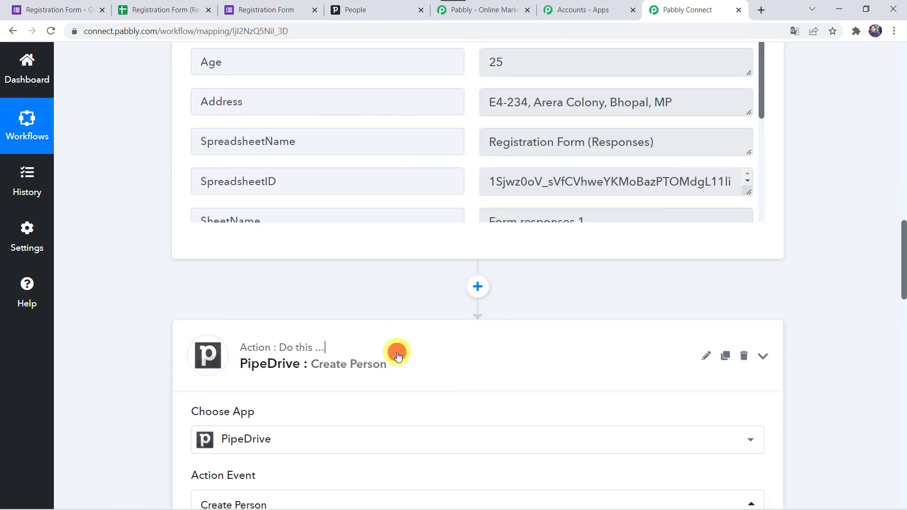
scroll(398, 355, "up", 10)
left_click(401, 231)
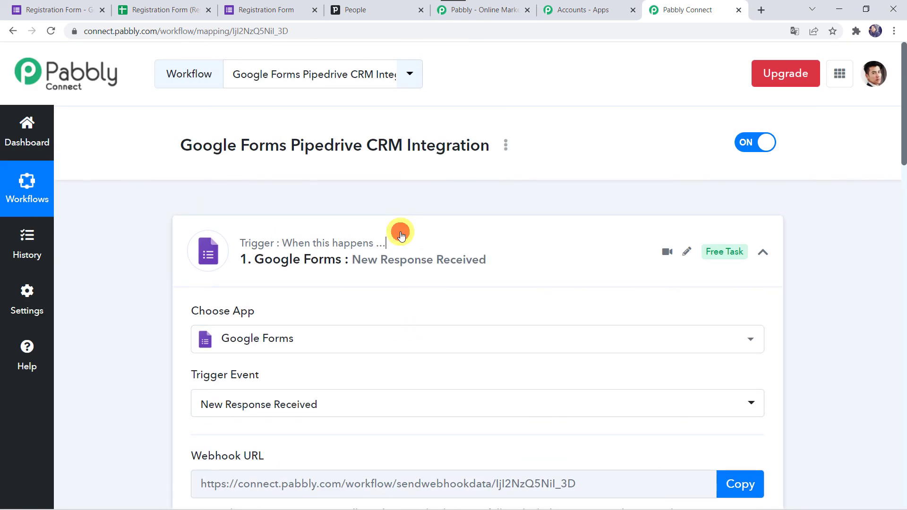